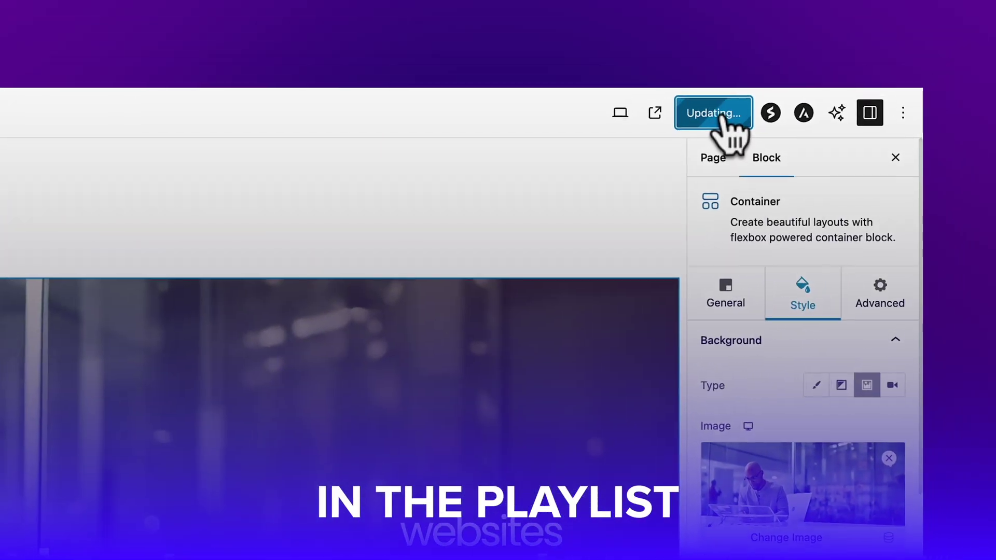
{"action": "left_click", "coordinate": [767, 81]}
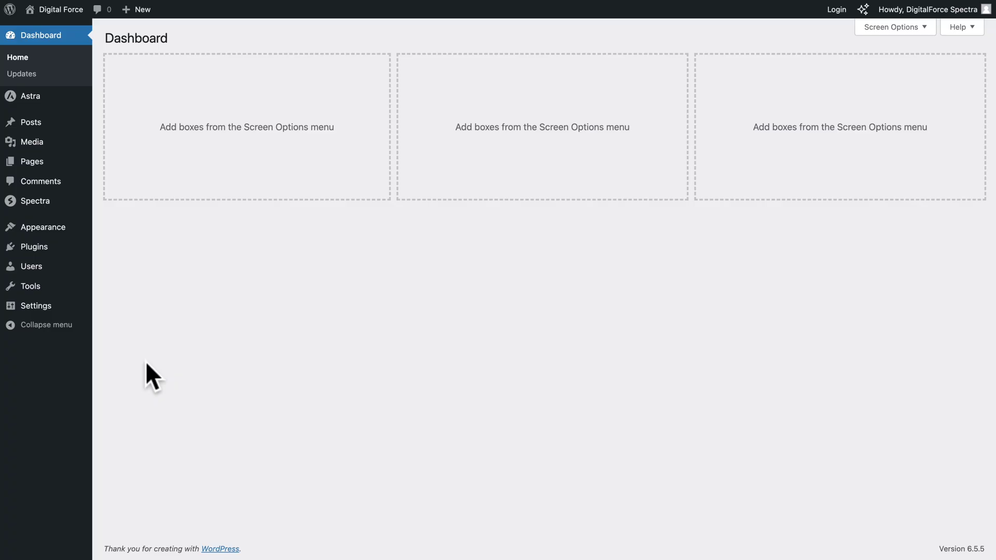
Open the site's menu management and load the Header (Primary Menu) for editing
{"action": "mouse_move", "coordinate": [36, 231]}
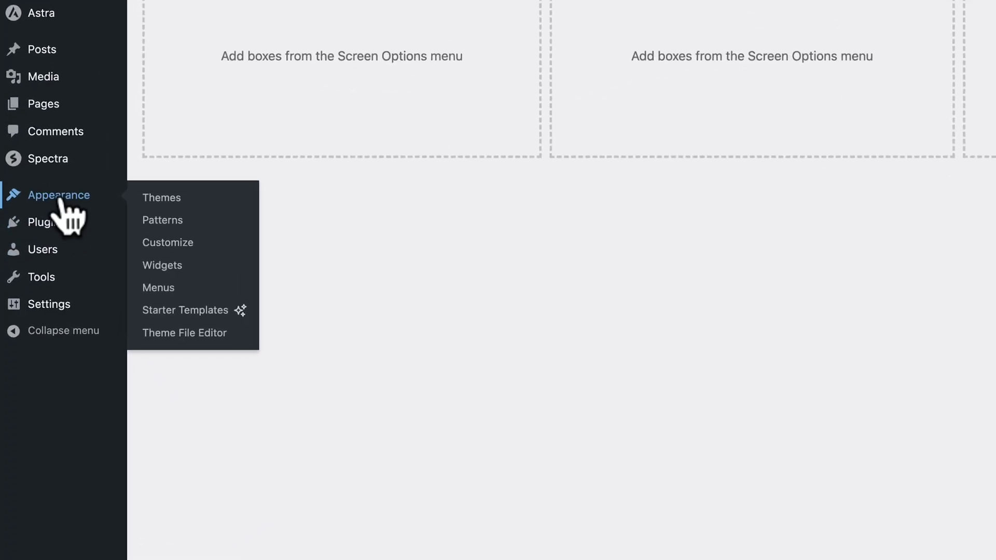
{"action": "left_click", "coordinate": [167, 283]}
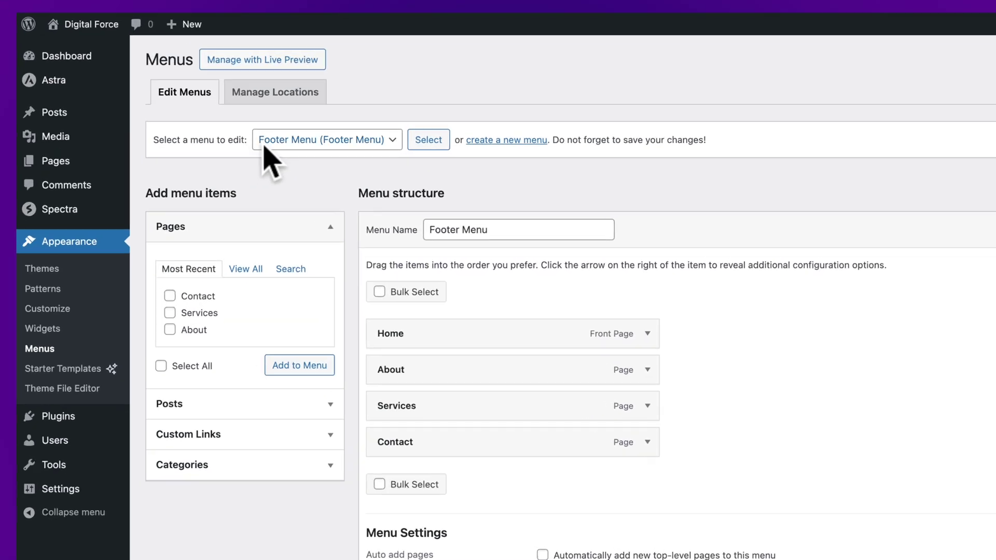
{"action": "left_click", "coordinate": [210, 104]}
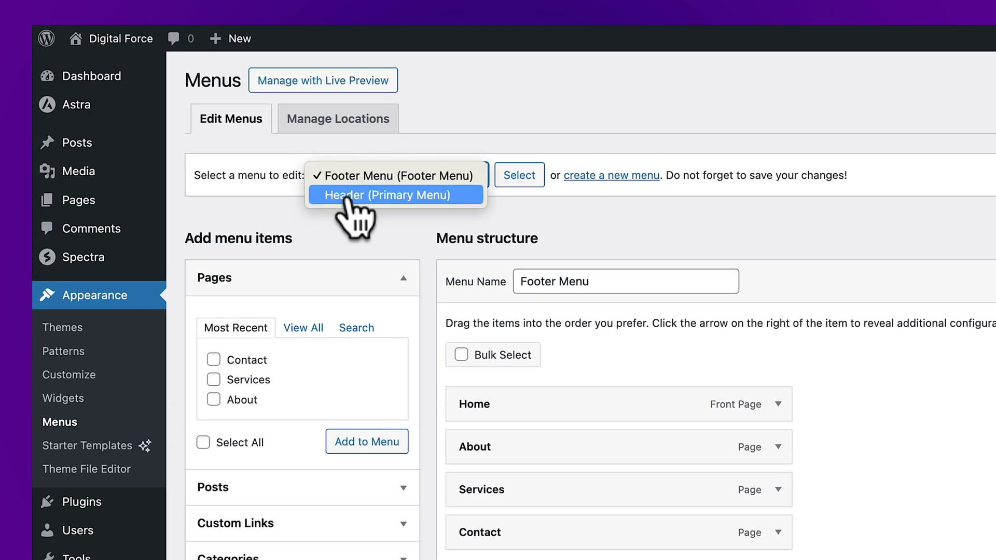
{"action": "left_click", "coordinate": [353, 196]}
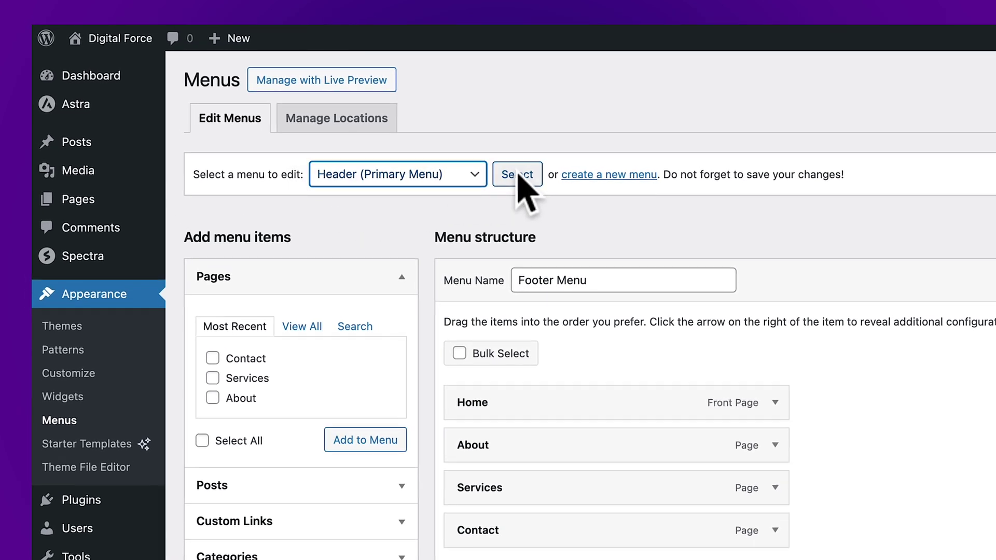
{"action": "left_click", "coordinate": [519, 175]}
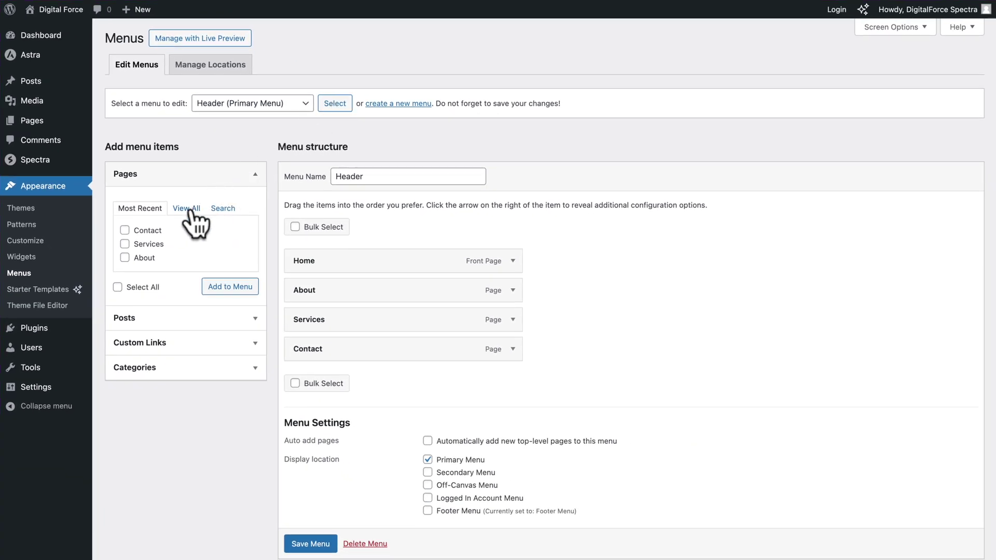
Add the Privacy Policy page to the Header menu from the full page list and save the menu
{"action": "left_click", "coordinate": [188, 209]}
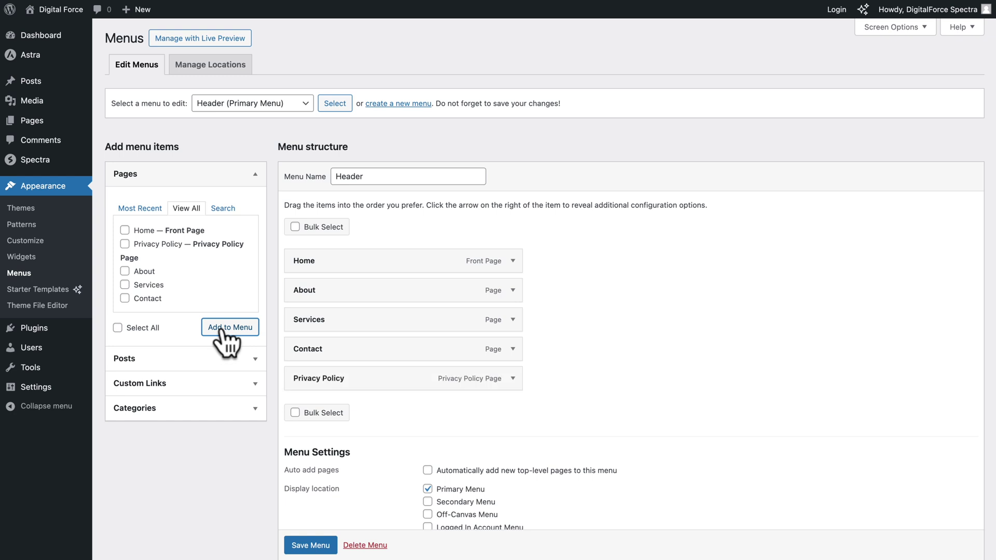
{"action": "left_click", "coordinate": [309, 546]}
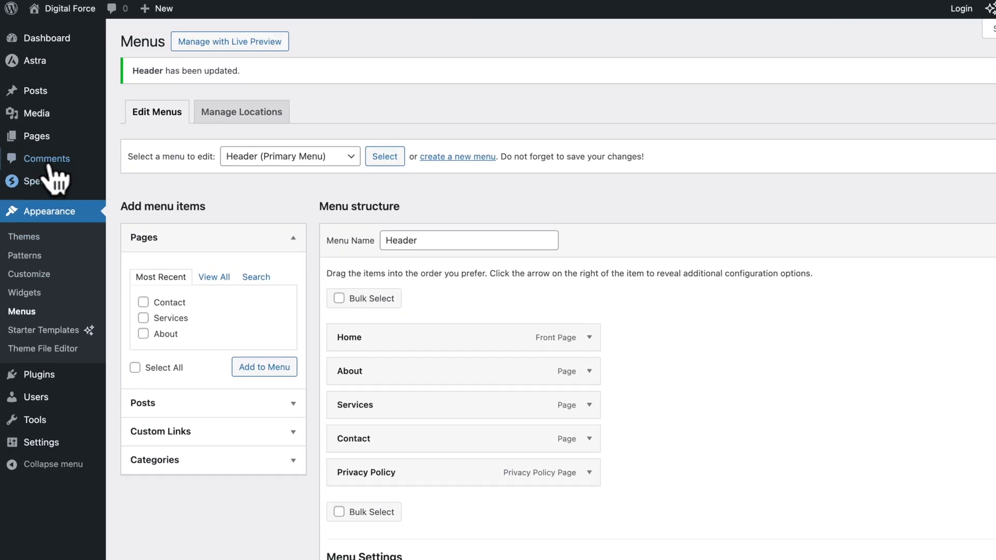
Open the Home page for editing, check its transparent header option in the Astra advanced settings, and return to the page list
{"action": "mouse_move", "coordinate": [50, 139]}
{"action": "left_click", "coordinate": [133, 139]}
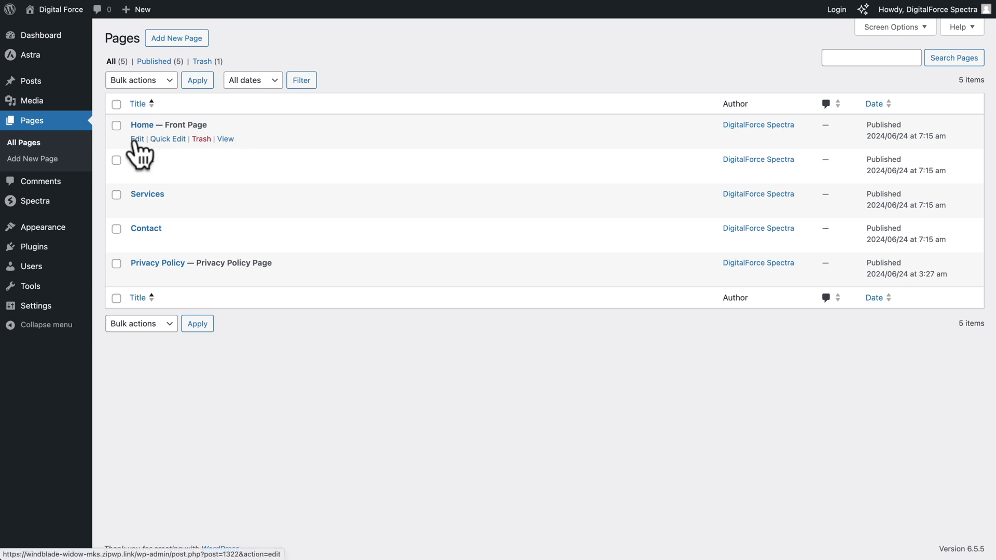
{"action": "left_click", "coordinate": [137, 139]}
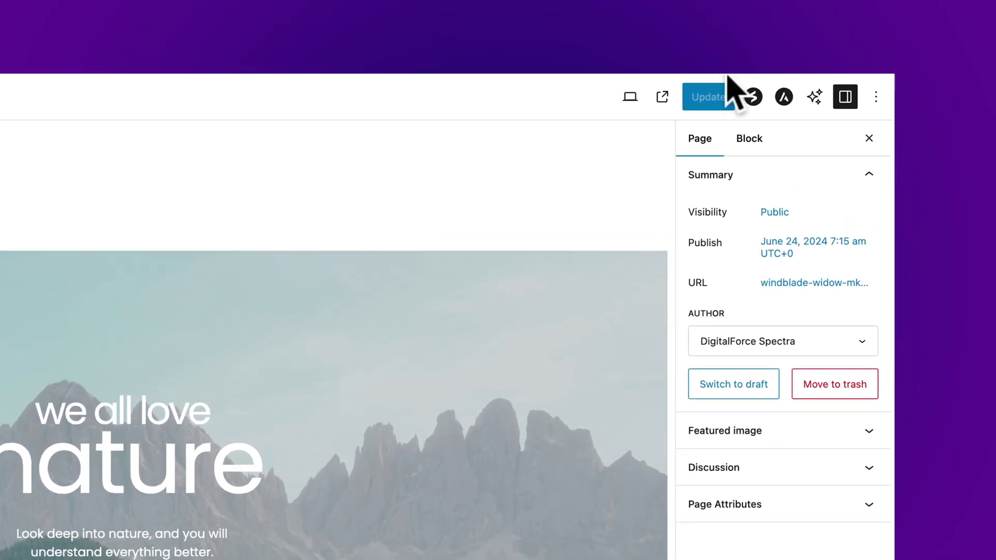
{"action": "left_click", "coordinate": [741, 124]}
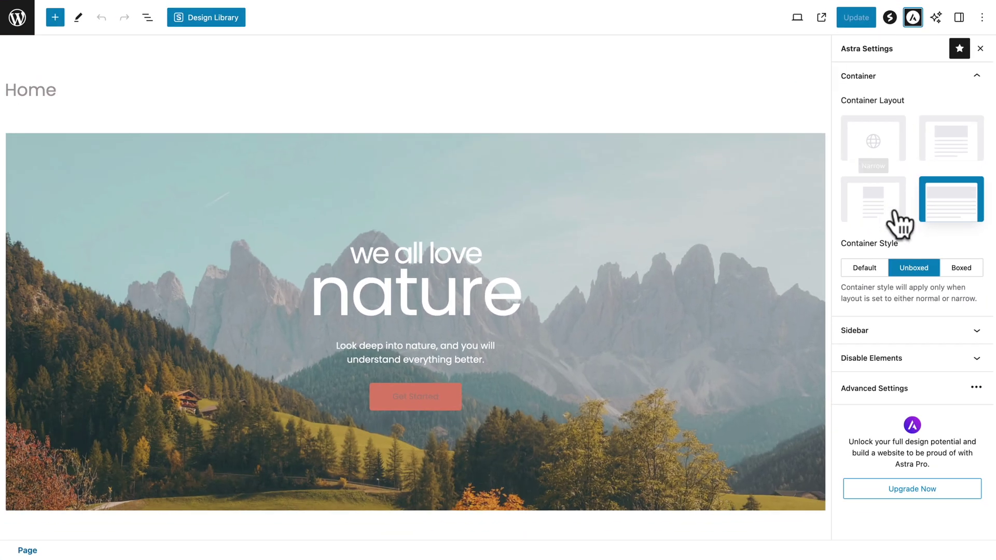
{"action": "left_click", "coordinate": [885, 388]}
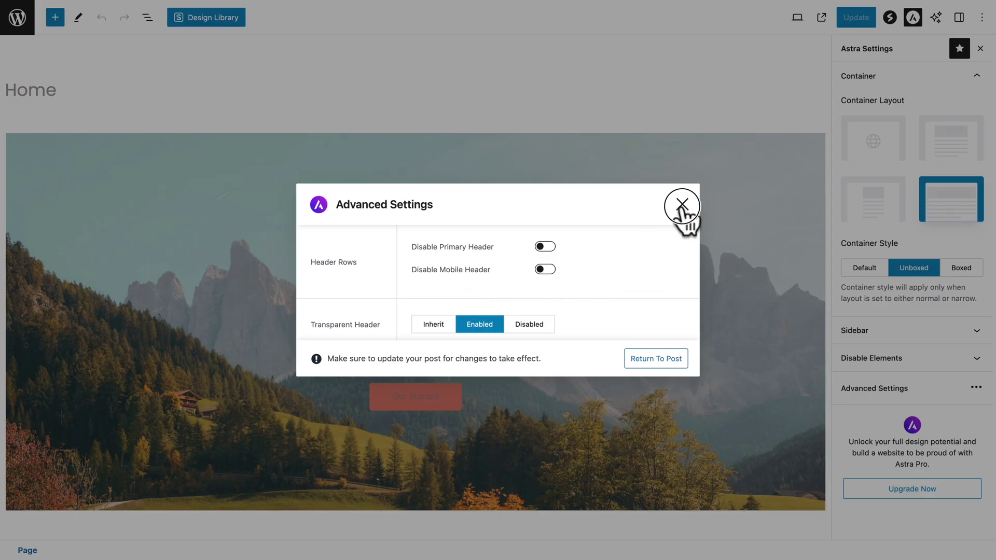
{"action": "left_click", "coordinate": [682, 205]}
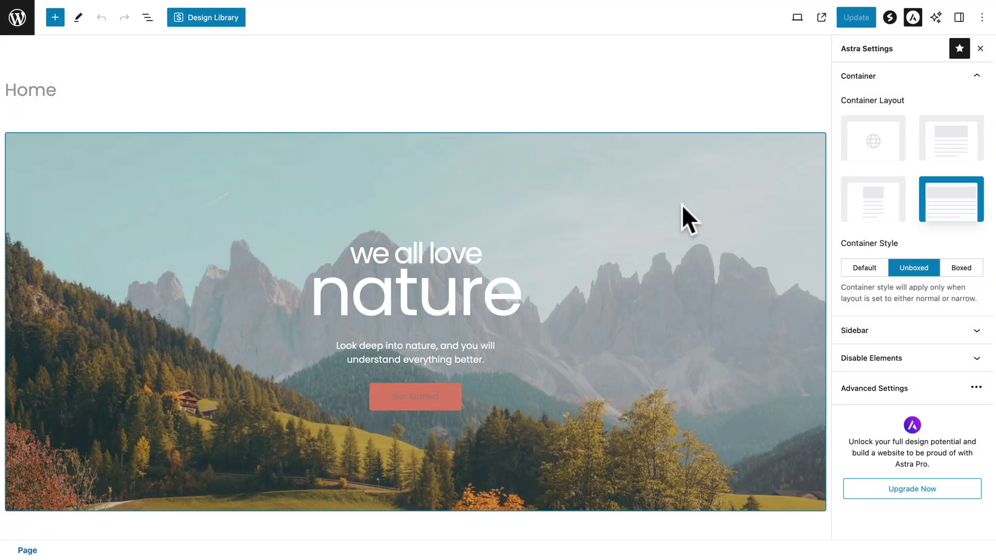
{"action": "left_click", "coordinate": [17, 18]}
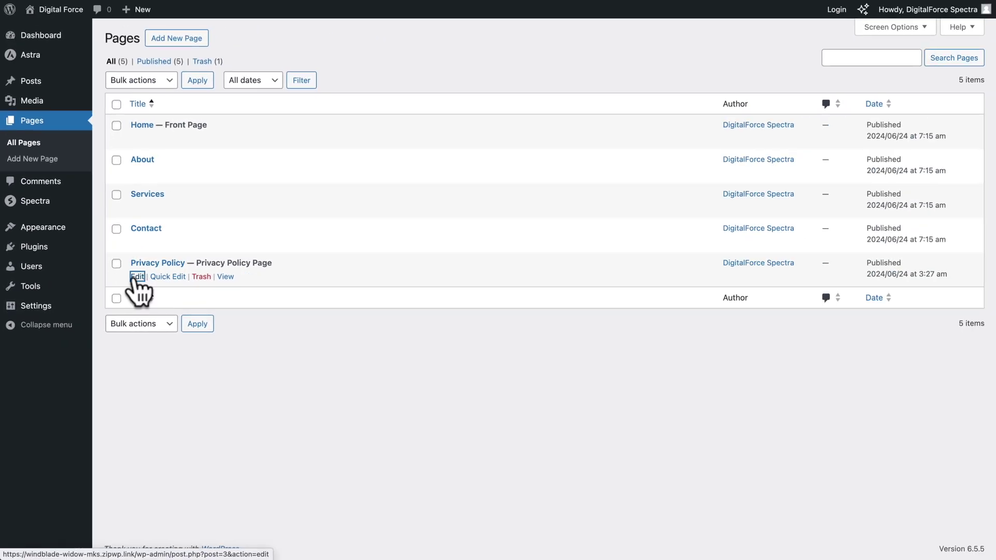
Open the Privacy Policy page for editing, check its transparent header option in the Astra advanced settings, and return to the page list
{"action": "left_click", "coordinate": [136, 278]}
{"action": "left_click", "coordinate": [913, 17]}
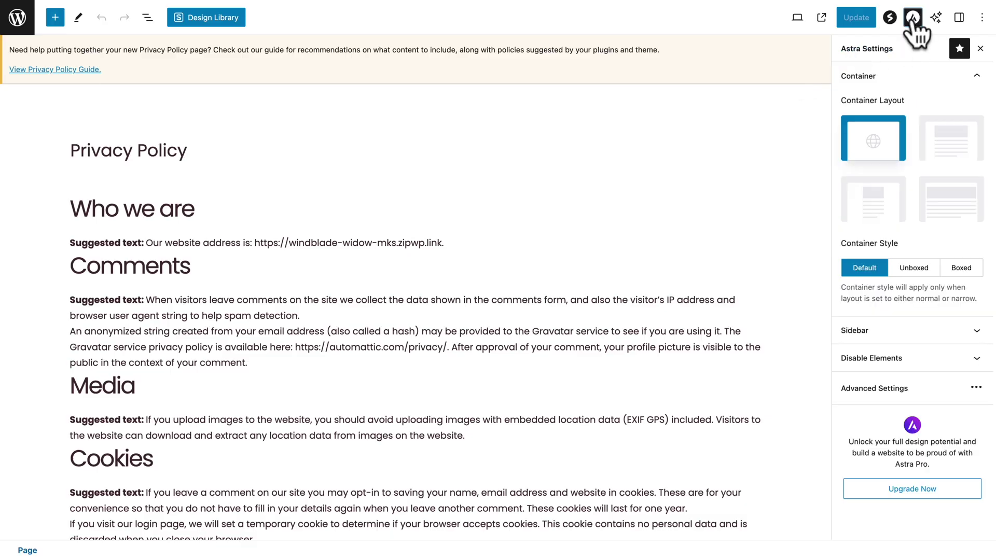
{"action": "left_click", "coordinate": [853, 393]}
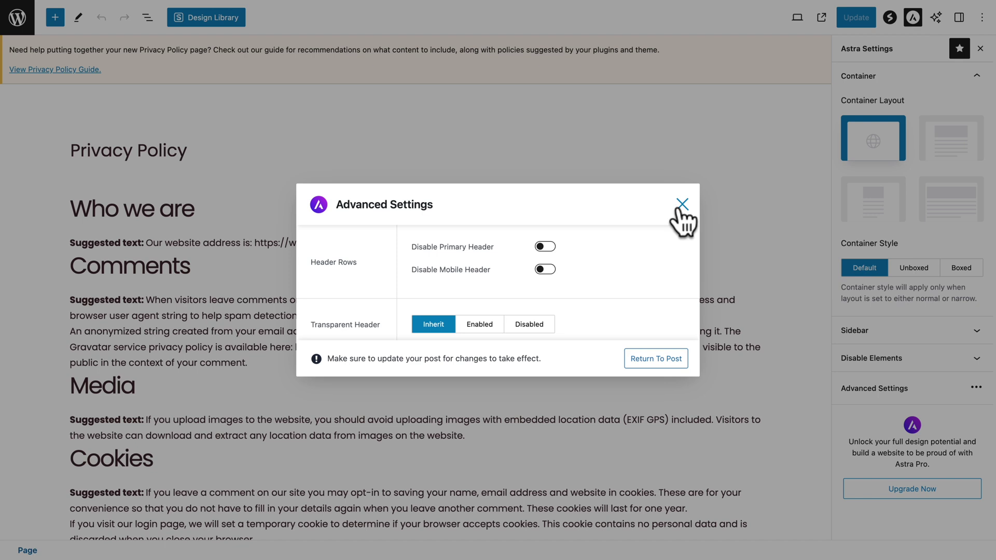
{"action": "left_click", "coordinate": [679, 206]}
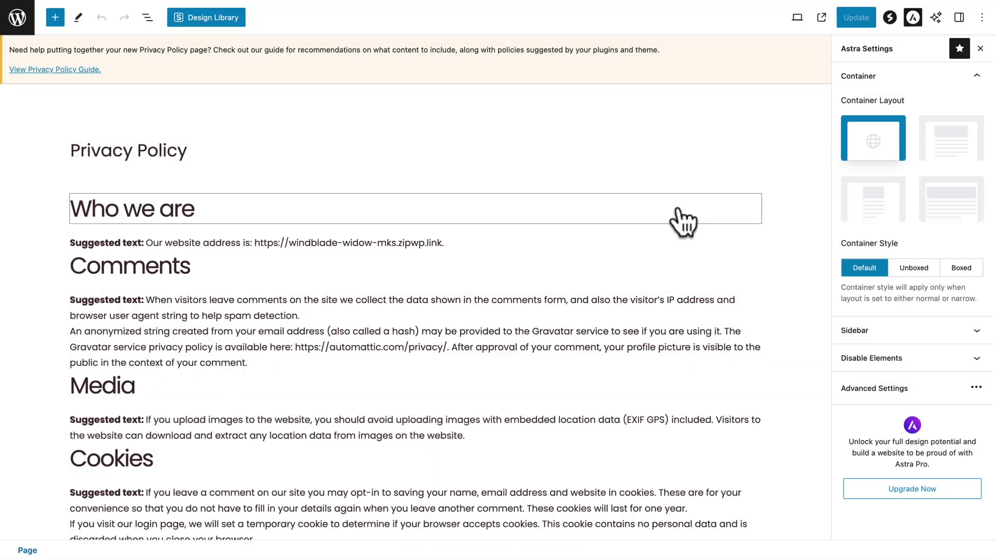
{"action": "left_click", "coordinate": [17, 17]}
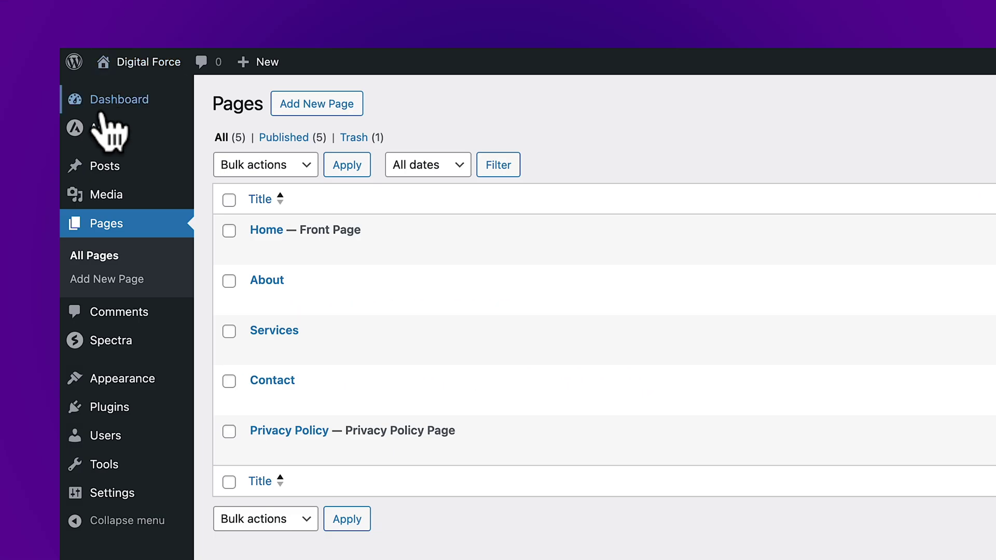
Open the Astra theme customizer and load the Privacy Policy page in the live preview
{"action": "mouse_move", "coordinate": [107, 130]}
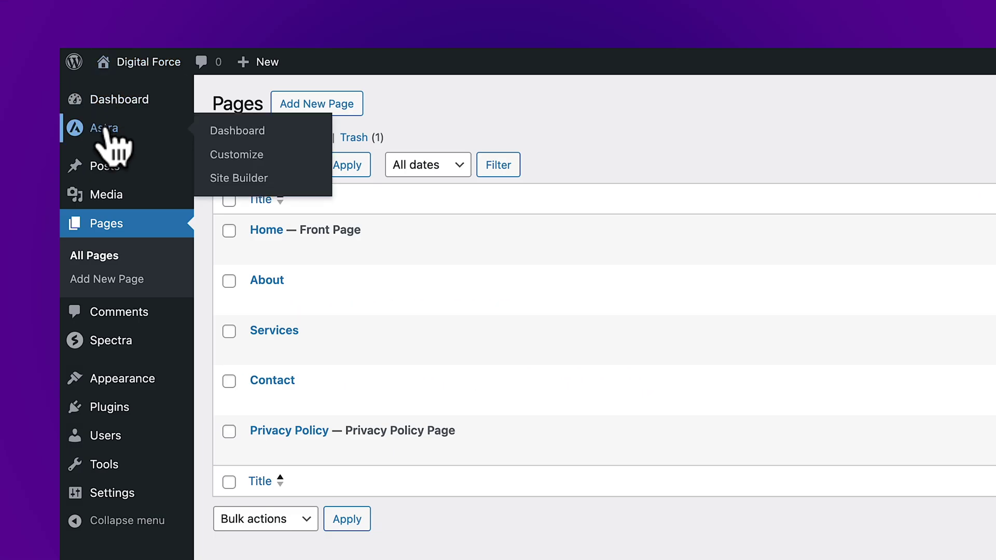
{"action": "left_click", "coordinate": [240, 158]}
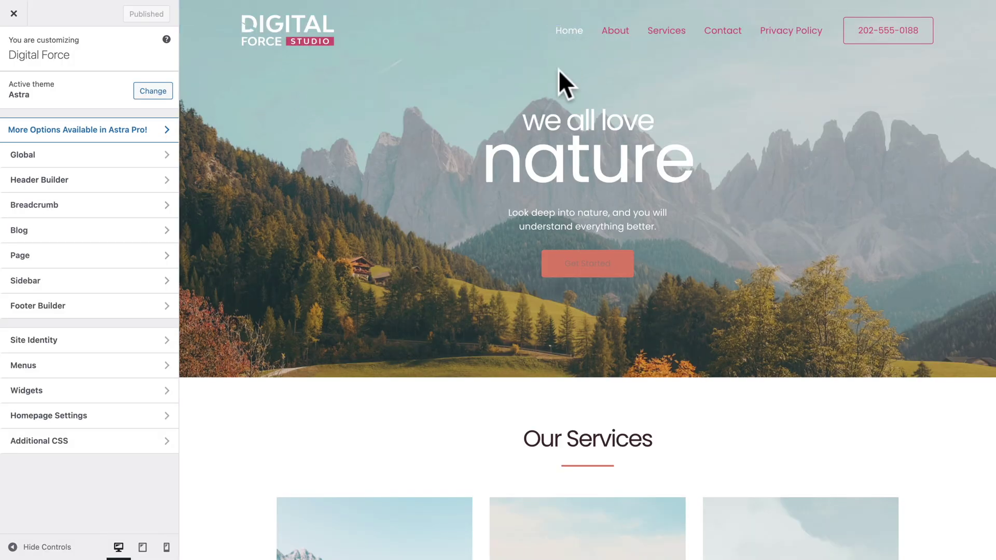
{"action": "left_click", "coordinate": [792, 34]}
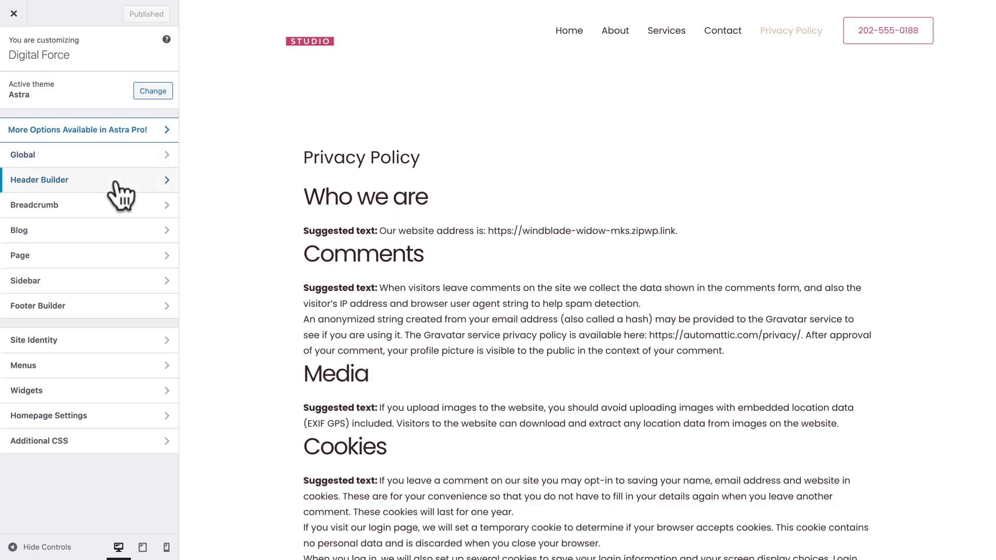
Set the menu hover style of the header's primary menu to Zoom In
{"action": "left_click", "coordinate": [120, 195]}
{"action": "left_click", "coordinate": [64, 243]}
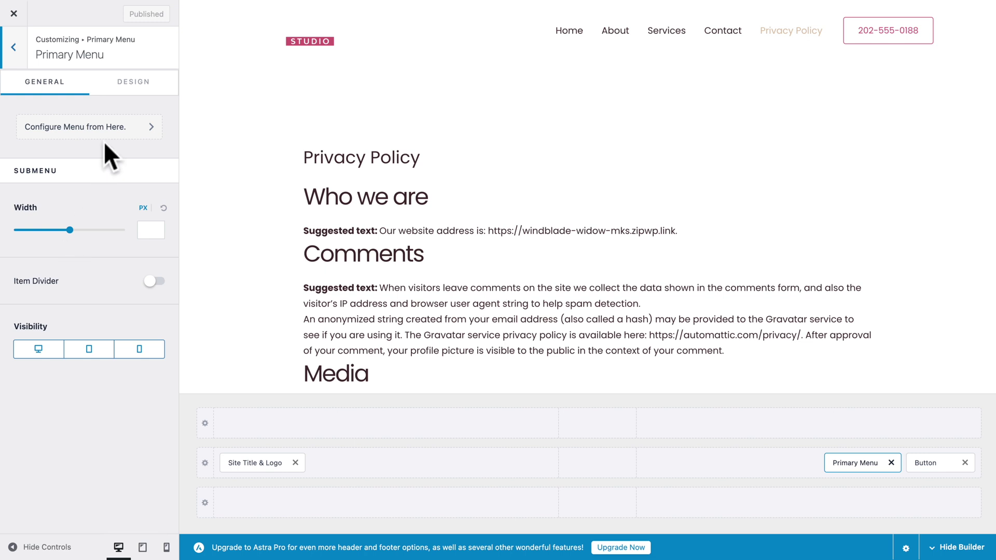
{"action": "left_click", "coordinate": [125, 85]}
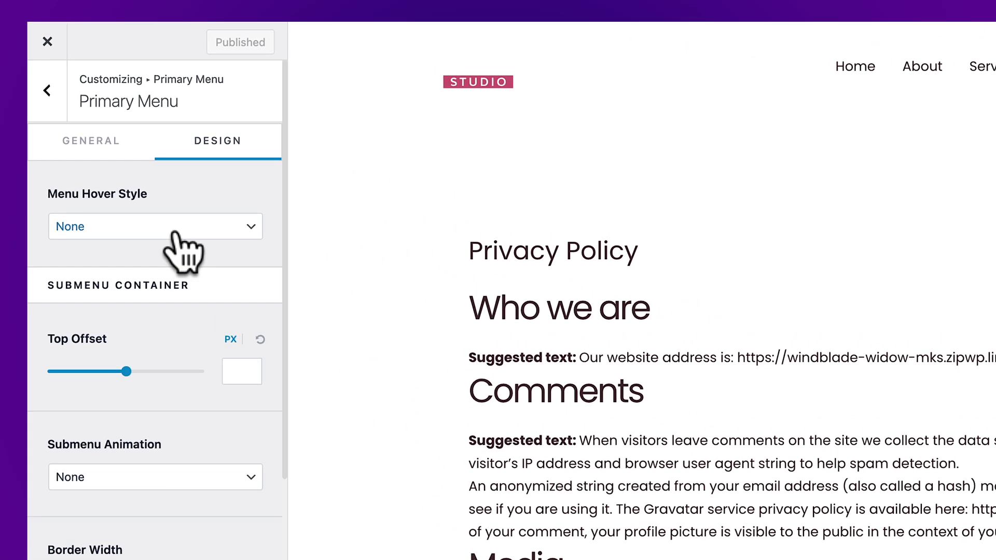
{"action": "left_click", "coordinate": [101, 144]}
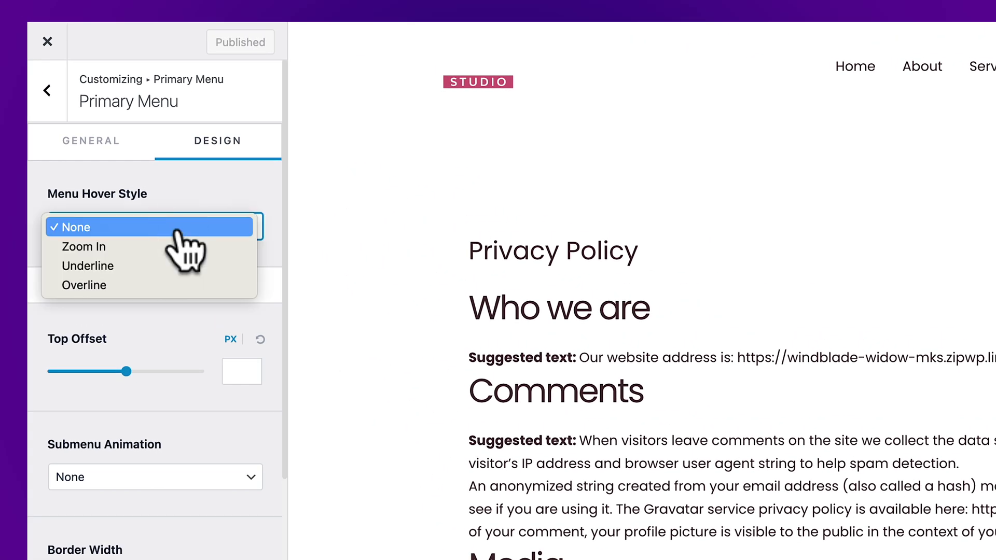
{"action": "left_click", "coordinate": [129, 248]}
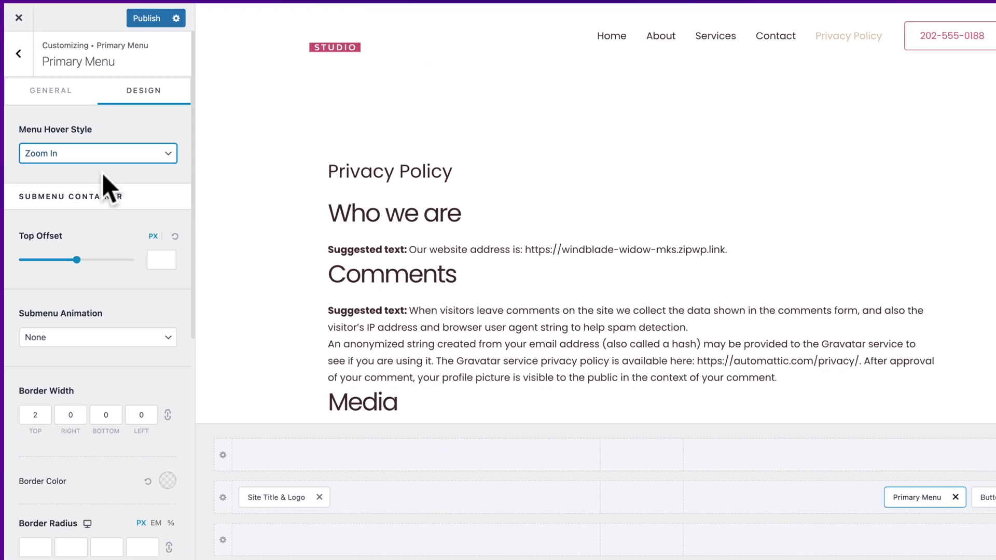
Check the normal and hover colours assigned to the primary menu's text links
{"action": "scroll", "coordinate": [102, 173], "scroll_direction": "down", "scroll_amount": 7}
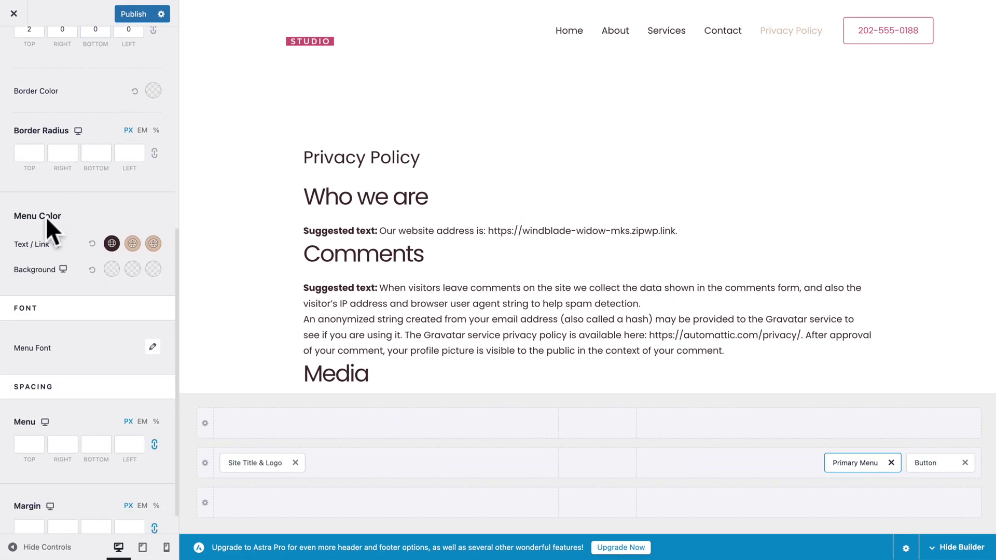
{"action": "left_click", "coordinate": [111, 244]}
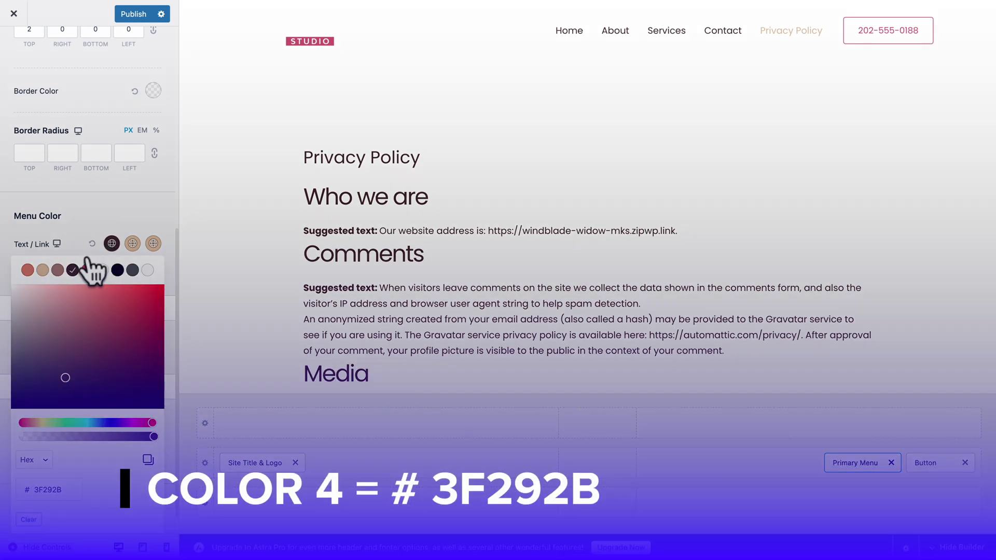
{"action": "left_click", "coordinate": [79, 228]}
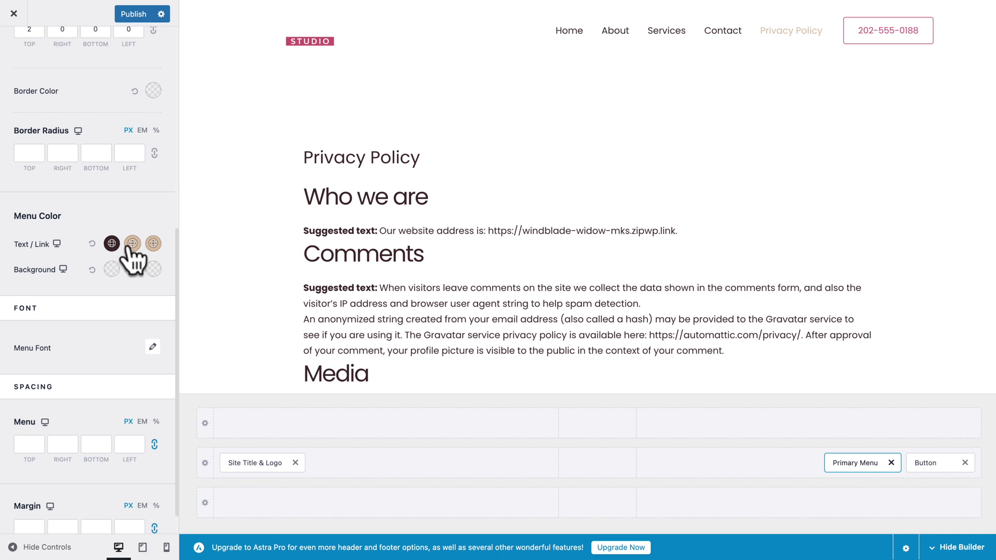
{"action": "left_click", "coordinate": [132, 243]}
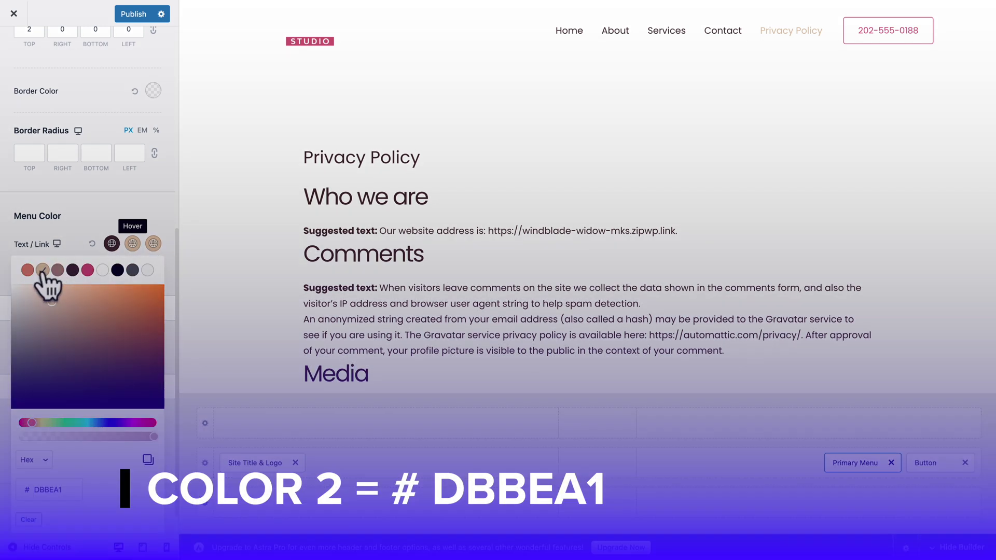
{"action": "left_click", "coordinate": [97, 218]}
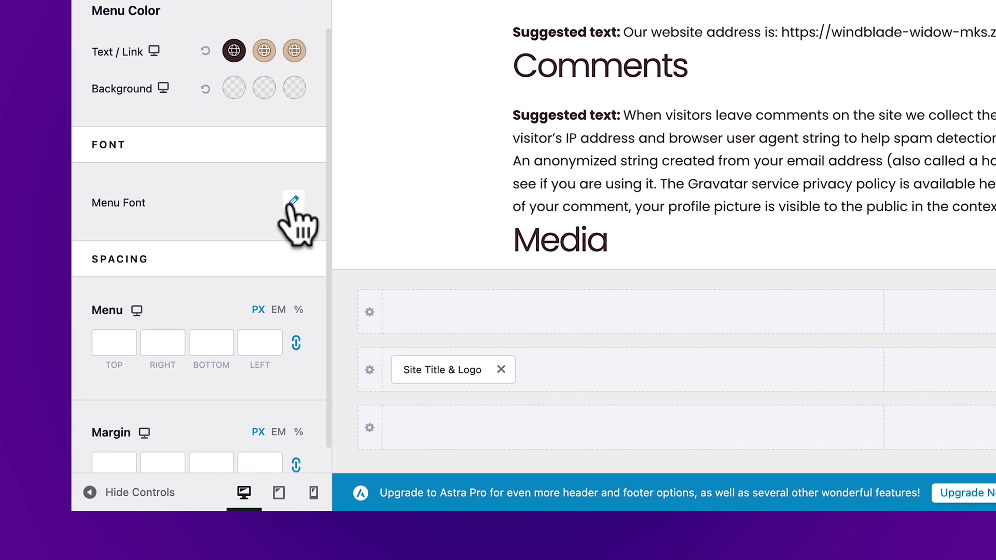
Set the primary menu font to 13 px in uppercase and return to the Header Builder
{"action": "left_click", "coordinate": [293, 202]}
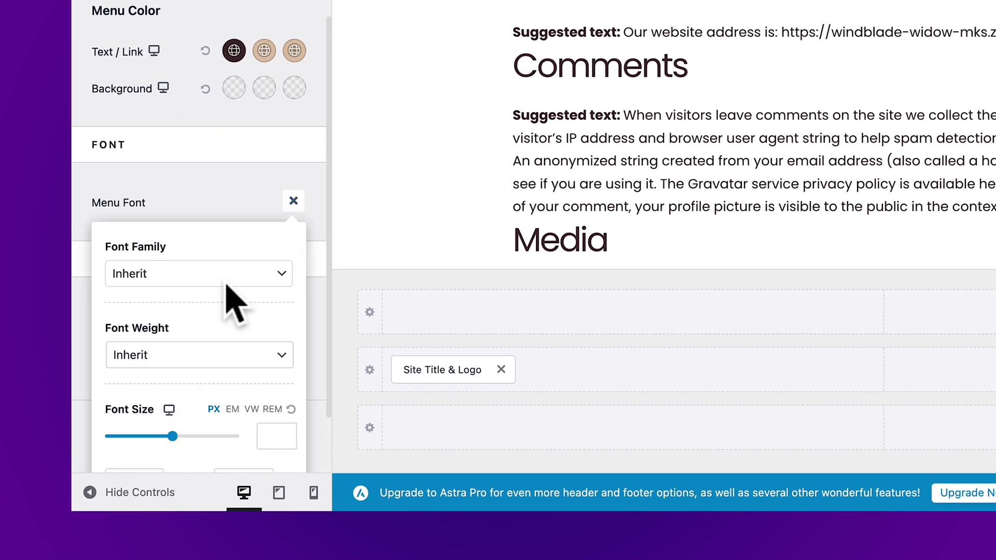
{"action": "scroll", "coordinate": [228, 240], "scroll_direction": "down", "scroll_amount": 2}
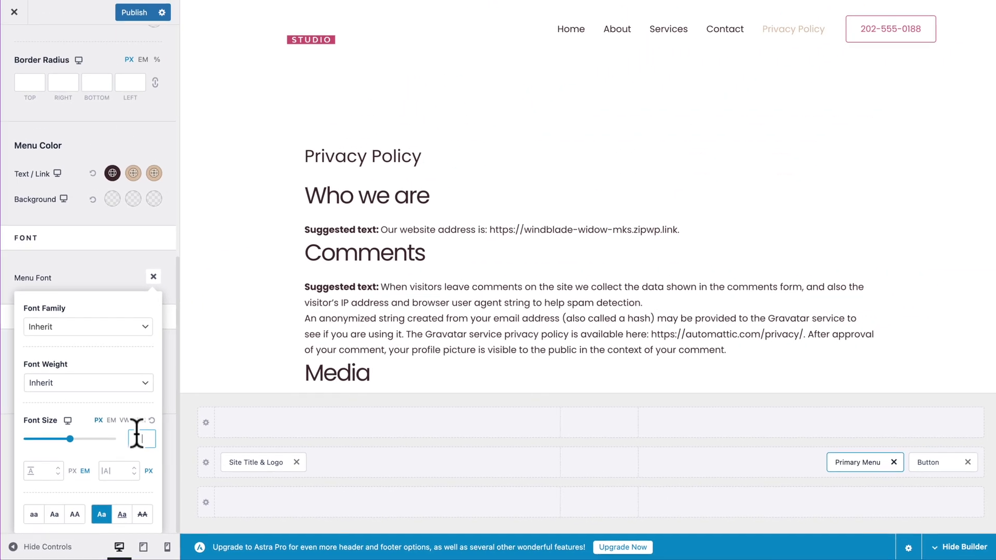
{"action": "left_click", "coordinate": [230, 358]}
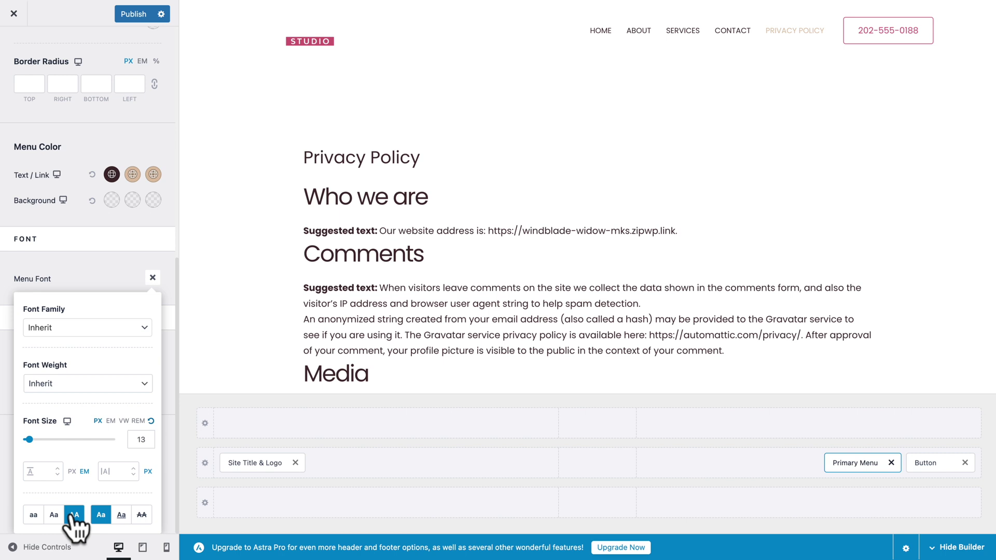
{"action": "left_click", "coordinate": [120, 293]}
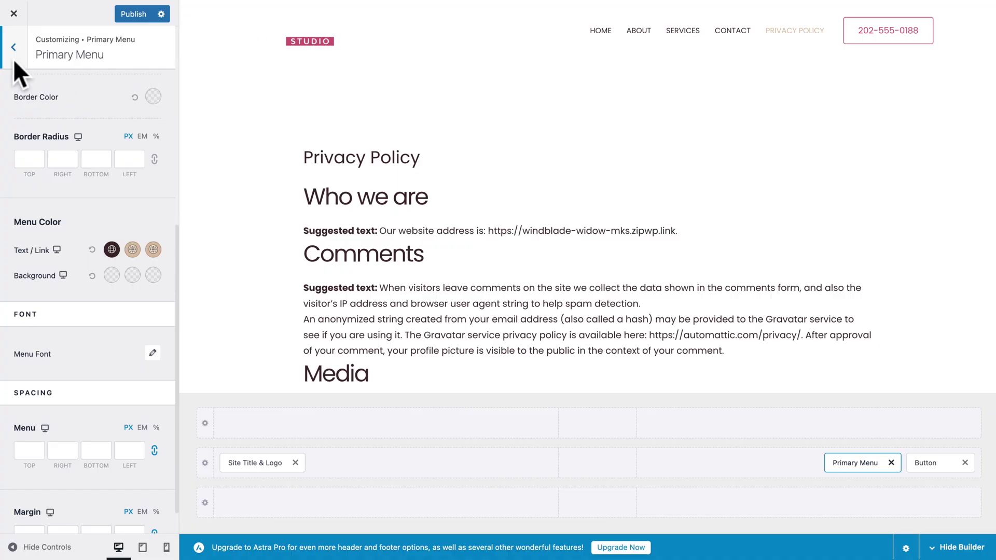
{"action": "left_click", "coordinate": [13, 50]}
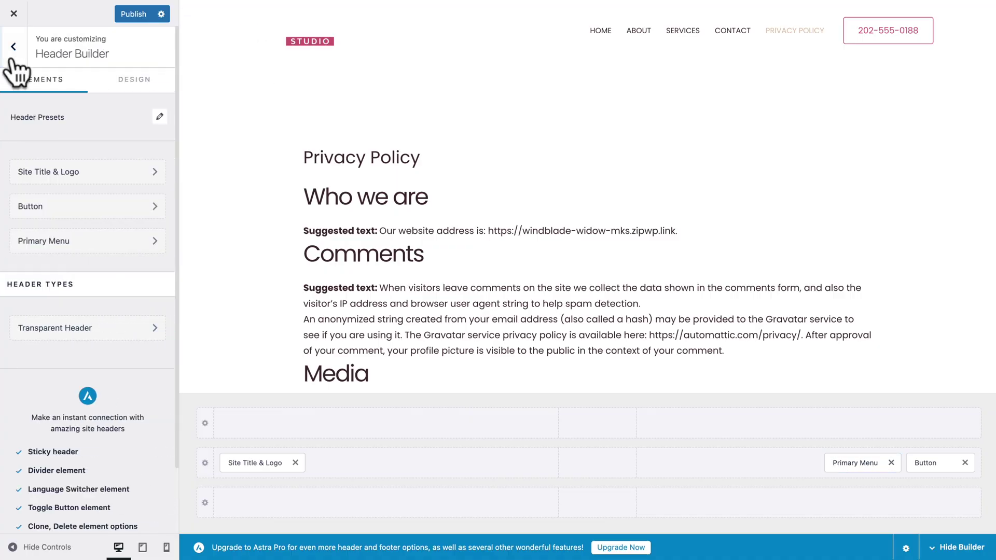
Replace the site logo with id-logo-dark-01.webp from the media library, without cropping it
{"action": "left_click", "coordinate": [32, 175]}
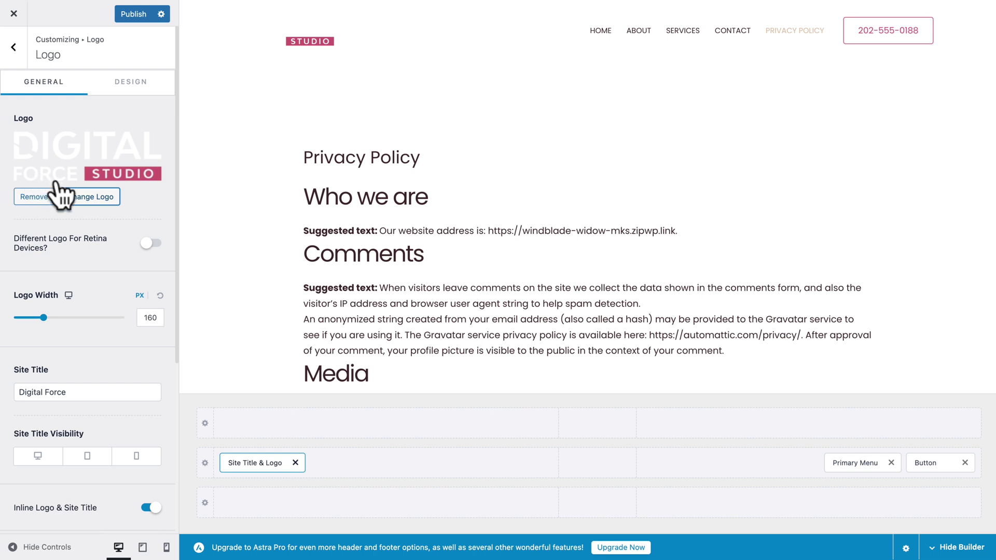
{"action": "left_click", "coordinate": [89, 197]}
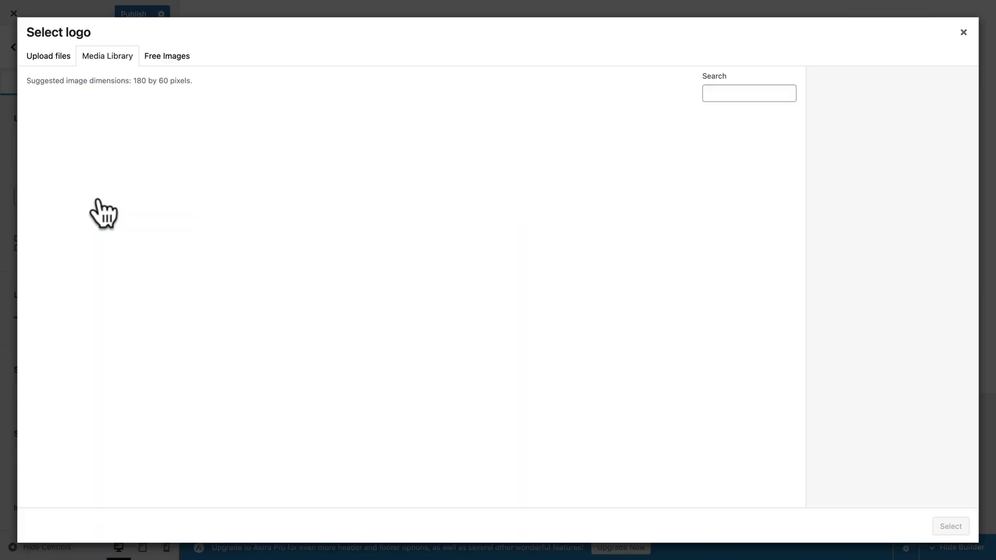
{"action": "scroll", "coordinate": [305, 382], "scroll_direction": "down", "scroll_amount": 3}
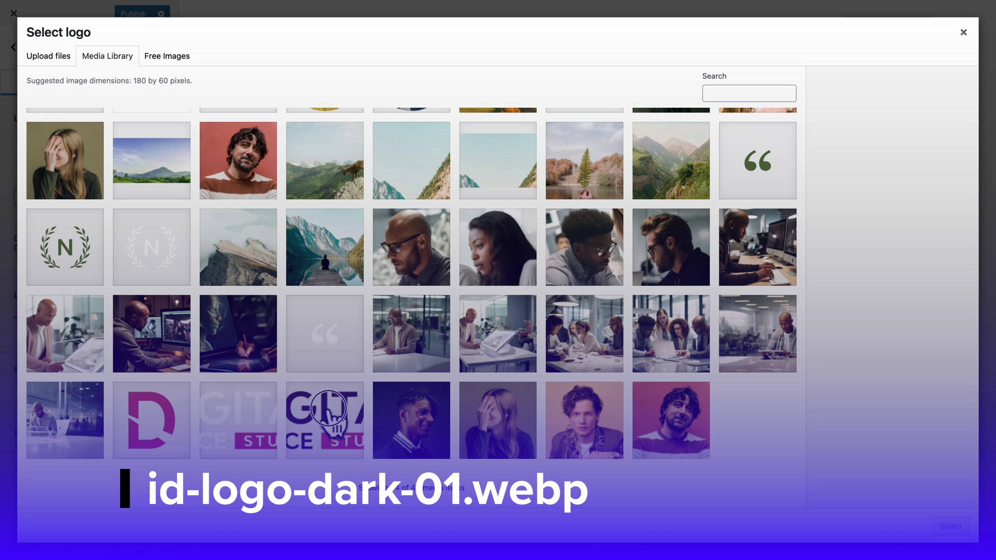
{"action": "left_click", "coordinate": [327, 417]}
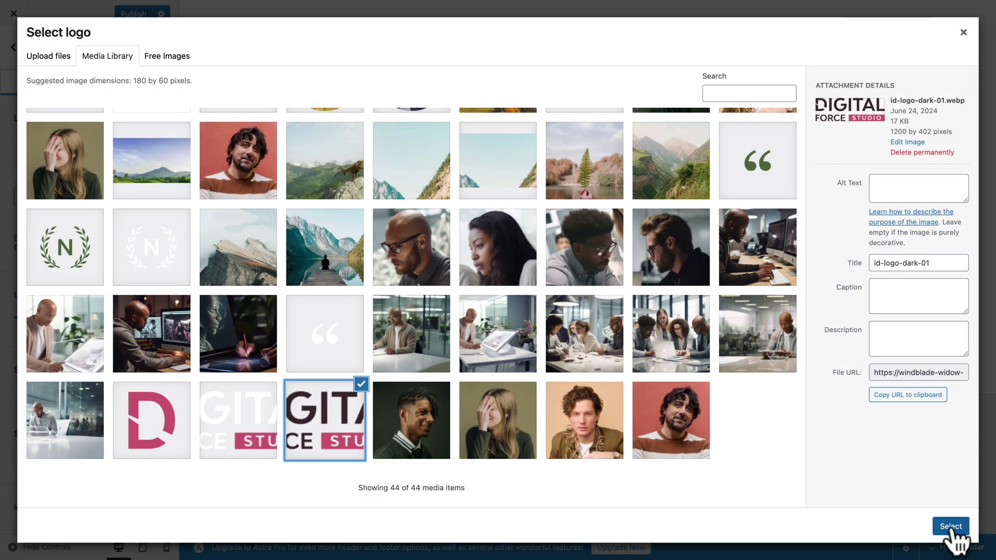
{"action": "left_click", "coordinate": [951, 526]}
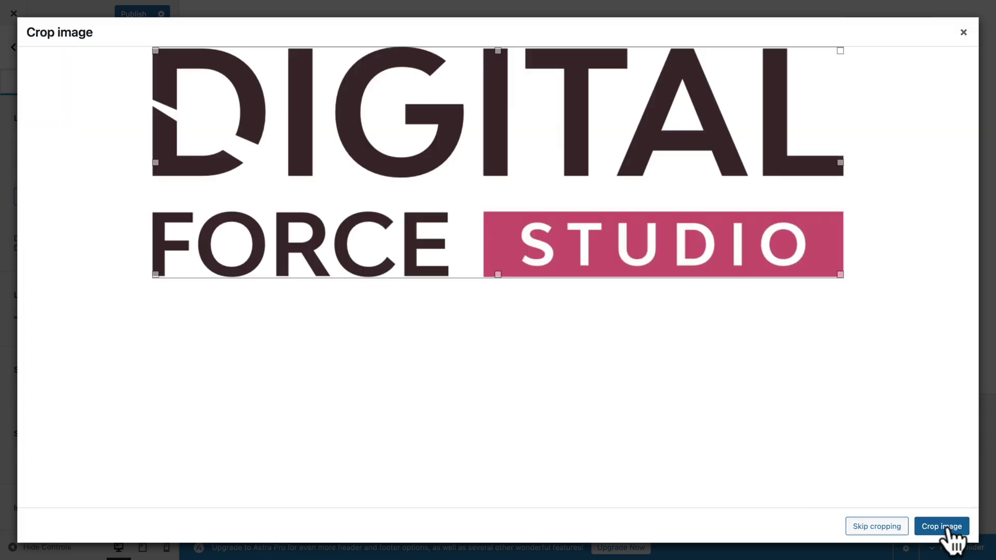
{"action": "left_click", "coordinate": [872, 523]}
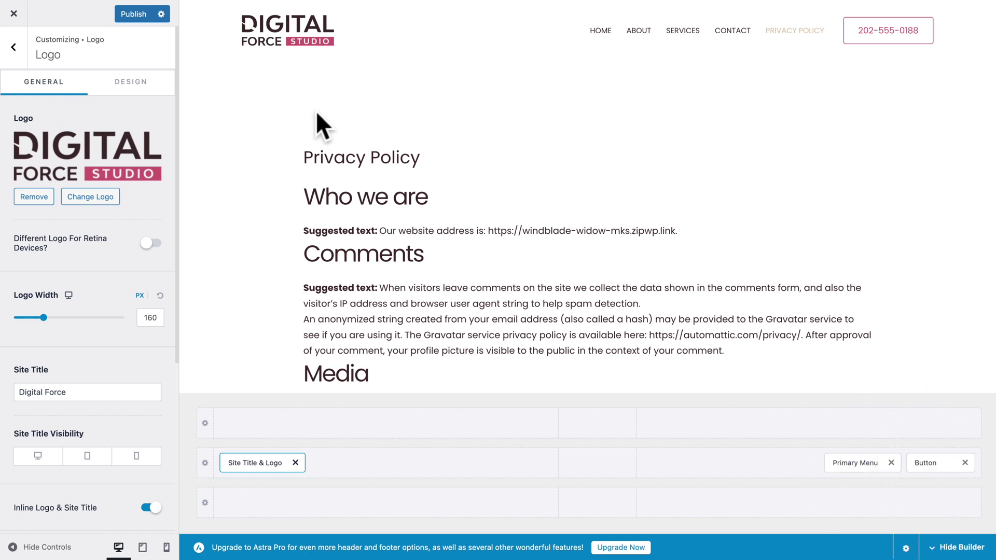
Set id-site_icon-01.webp from the media library as the site icon
{"action": "scroll", "coordinate": [114, 331], "scroll_direction": "down", "scroll_amount": 5}
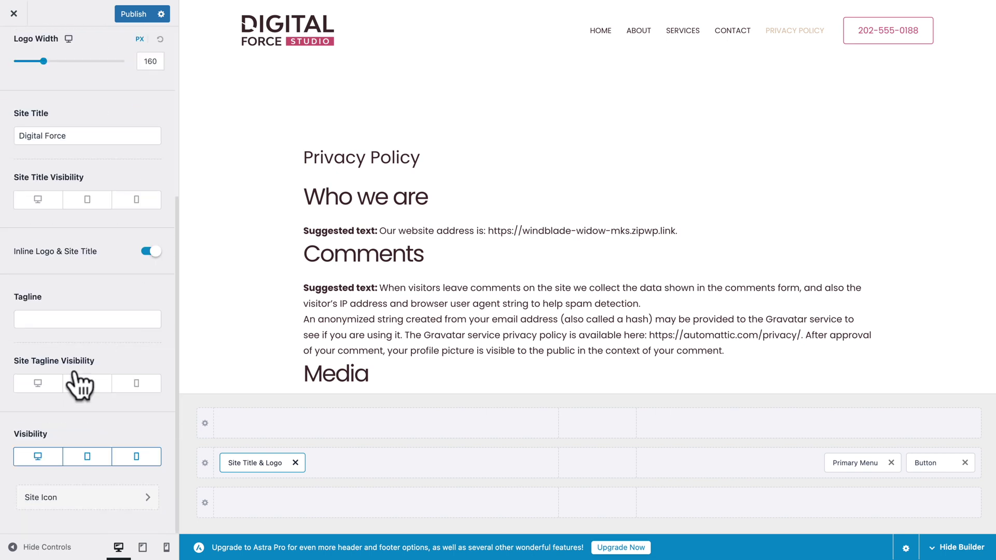
{"action": "left_click", "coordinate": [44, 514]}
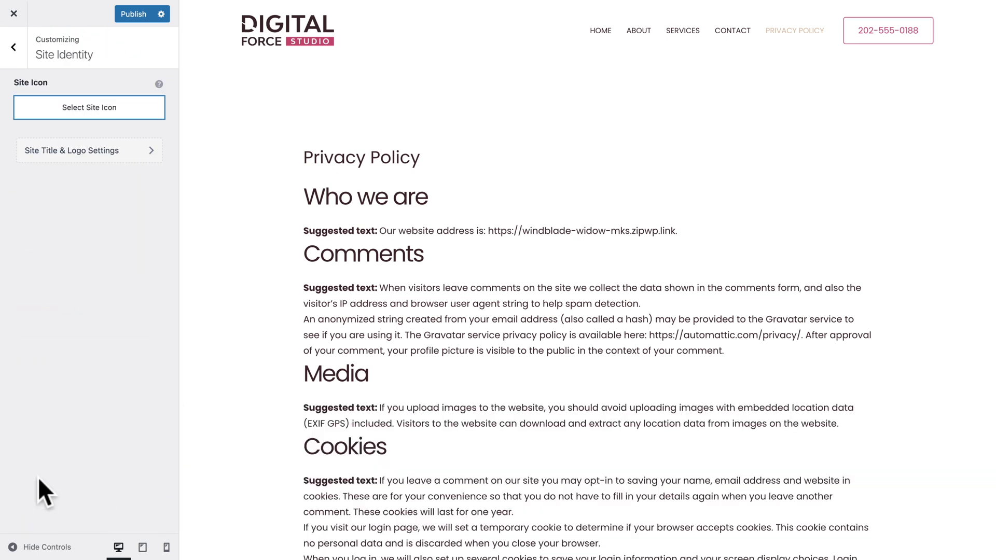
{"action": "left_click", "coordinate": [74, 111]}
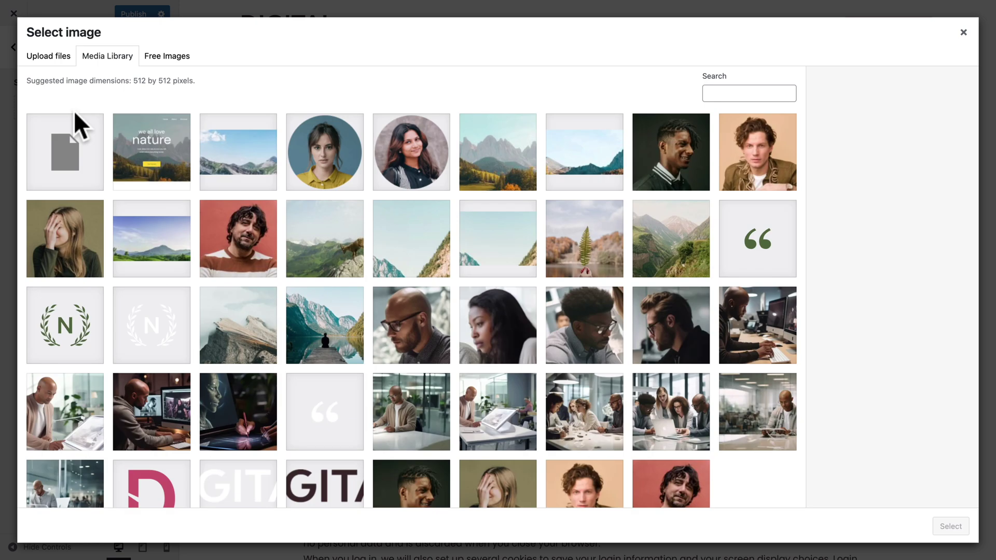
{"action": "scroll", "coordinate": [160, 344], "scroll_direction": "down", "scroll_amount": 3}
{"action": "left_click", "coordinate": [142, 413]}
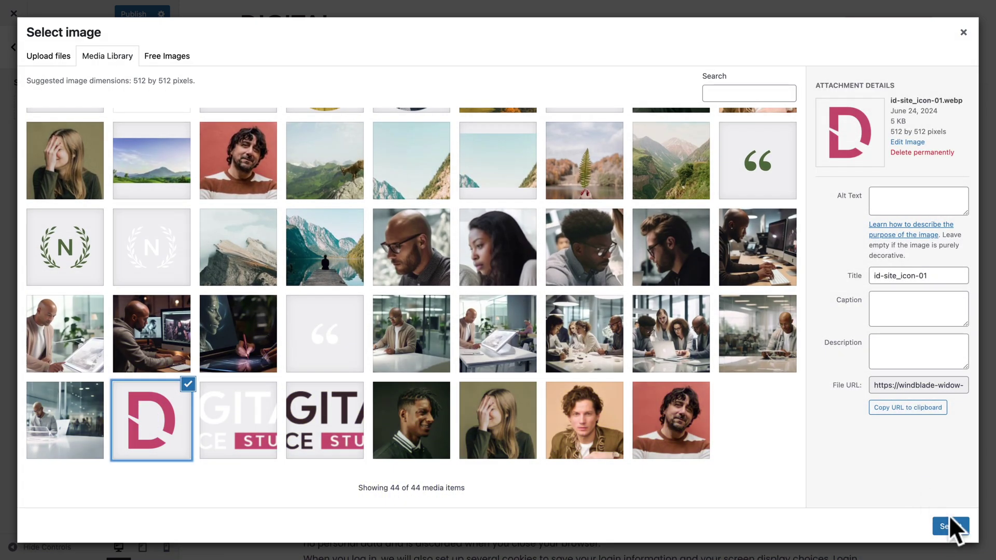
{"action": "left_click", "coordinate": [954, 527]}
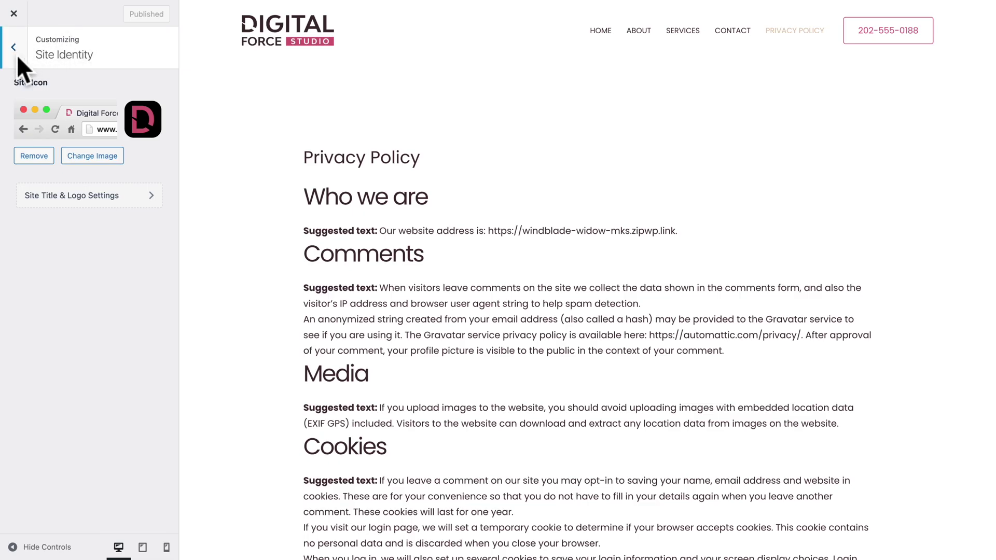
Open the Transparent Header settings of the Header Builder and load the Home page in the live preview
{"action": "left_click", "coordinate": [16, 55]}
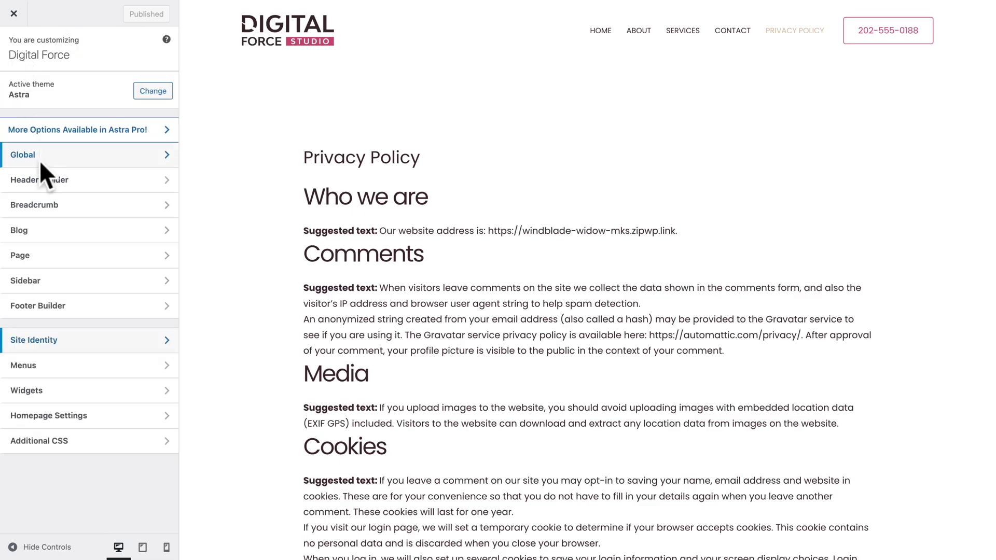
{"action": "left_click", "coordinate": [37, 183]}
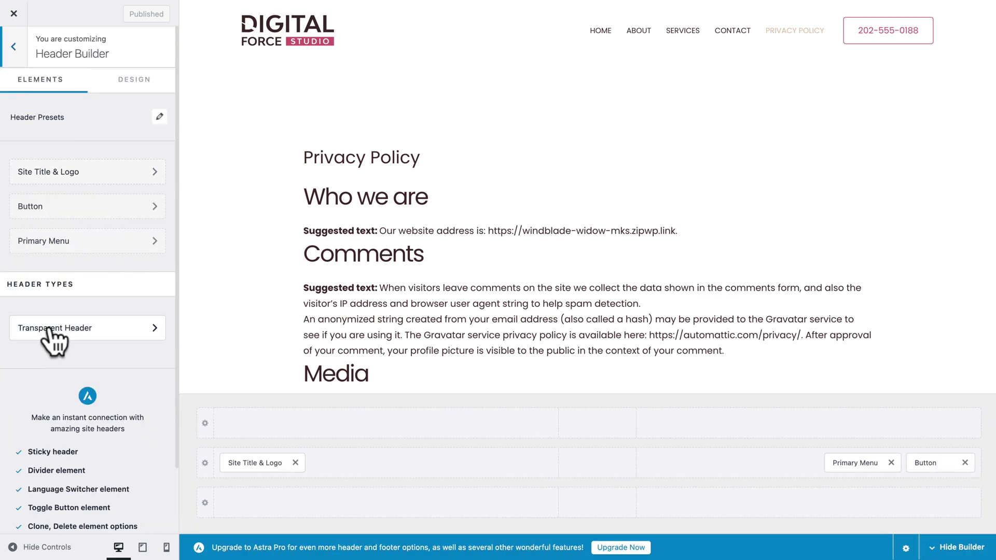
{"action": "left_click", "coordinate": [51, 332]}
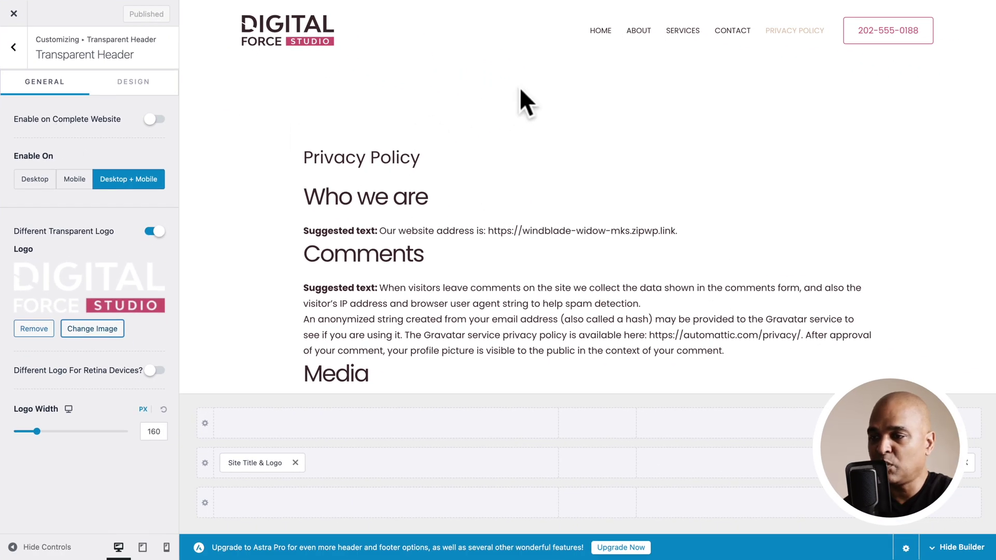
{"action": "left_click", "coordinate": [596, 39]}
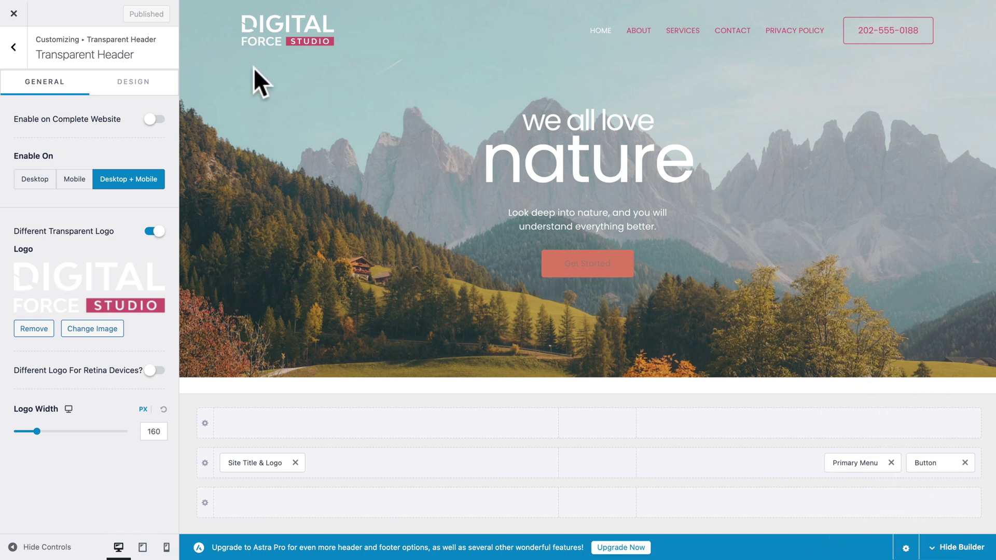
Set the transparent header's menu link color to palette color 2 (#DBBEA1) and its hover/active color to color 6 (#FFFFFF)
{"action": "left_click", "coordinate": [149, 81]}
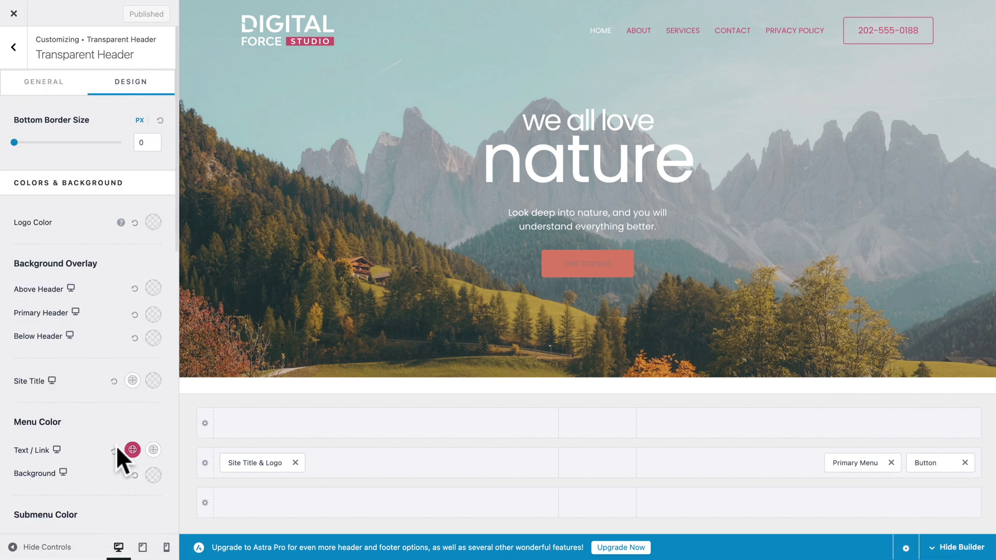
{"action": "left_click", "coordinate": [132, 449]}
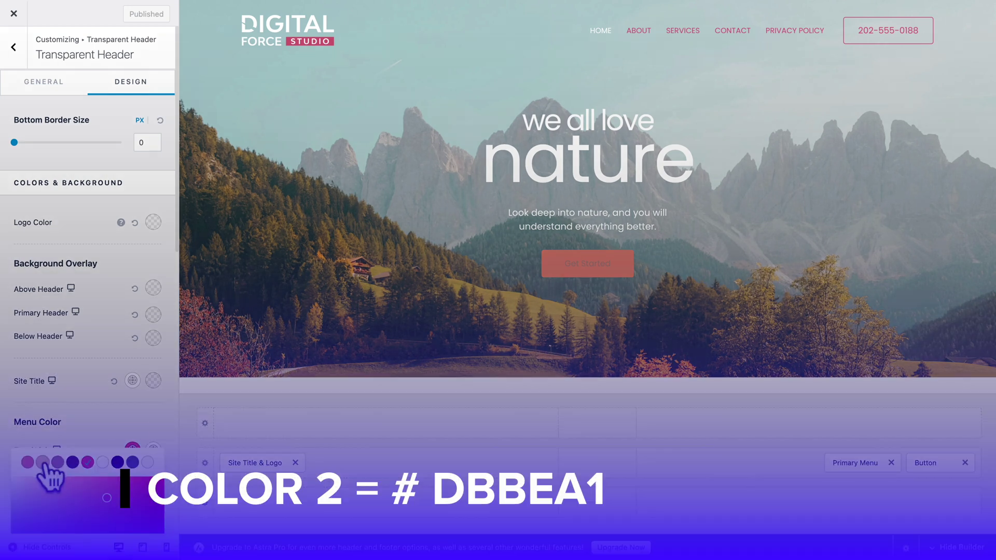
{"action": "left_click", "coordinate": [43, 462]}
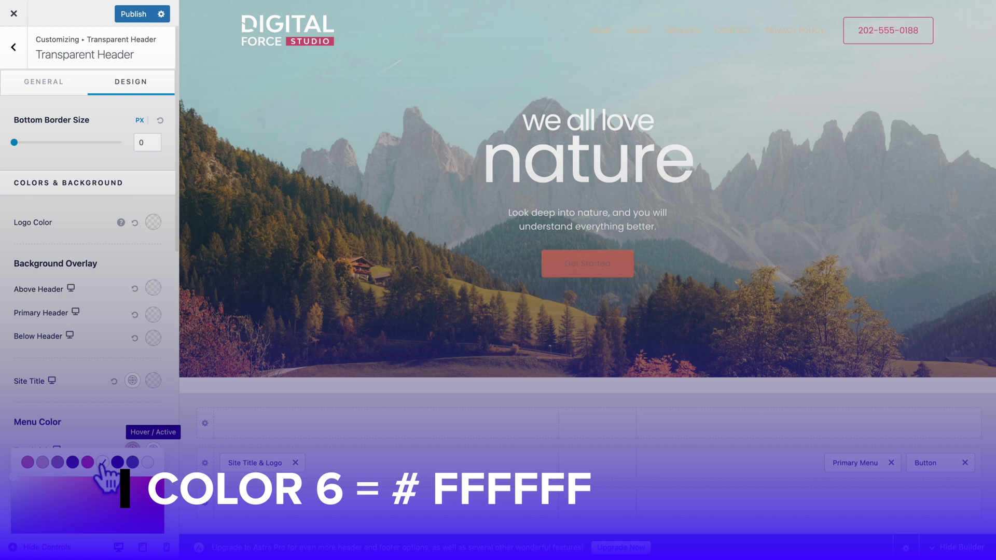
{"action": "left_click", "coordinate": [107, 430]}
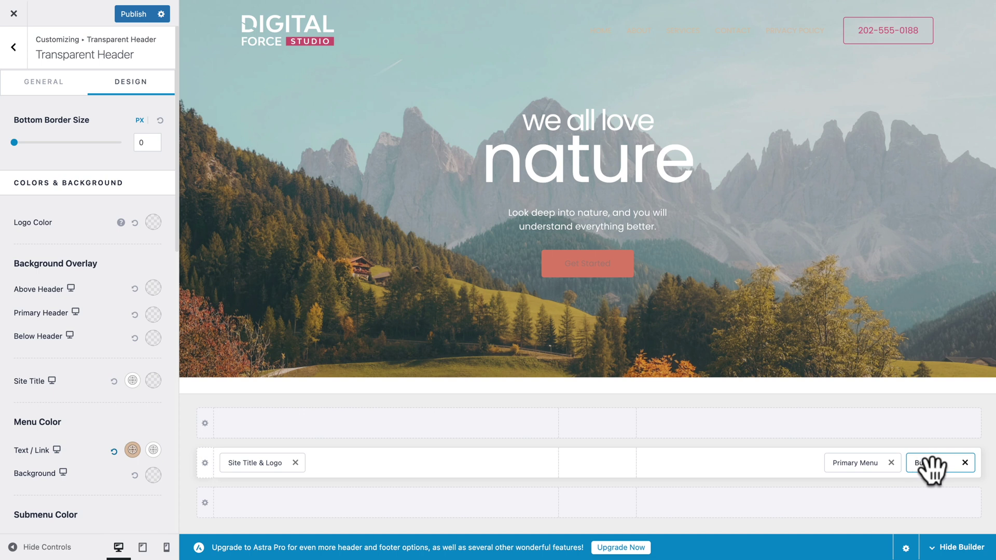
Try the header button before the primary menu and in the center of the below-header row, returning it to its original place each time
{"action": "left_click_drag", "start_coordinate": [932, 469], "coordinate": [865, 478]}
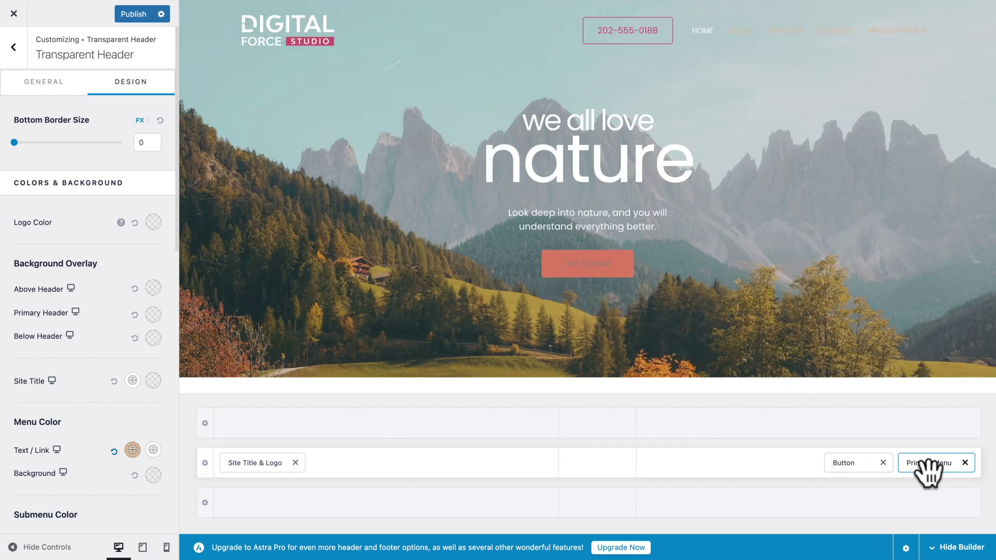
{"action": "left_click_drag", "start_coordinate": [843, 465], "coordinate": [926, 467]}
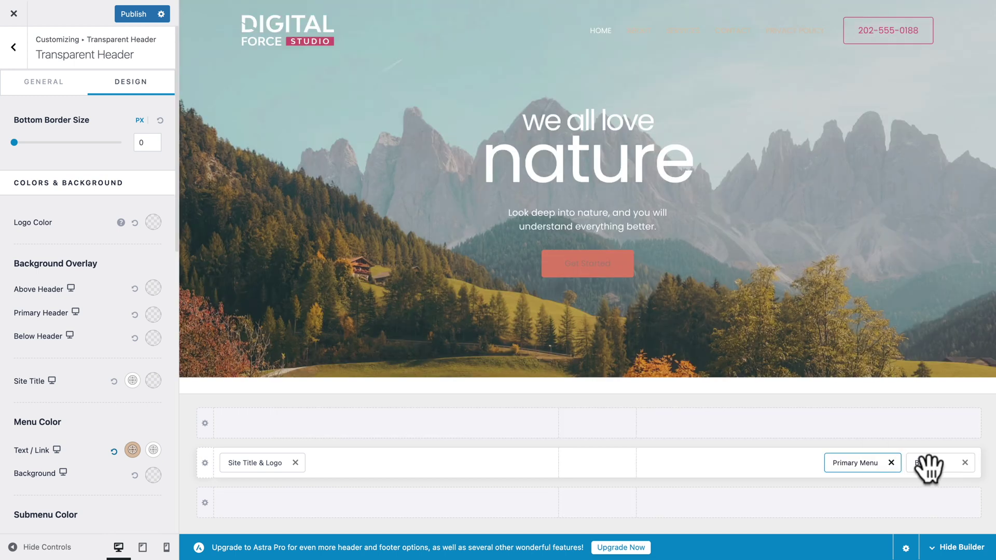
{"action": "left_click_drag", "start_coordinate": [928, 469], "coordinate": [586, 500]}
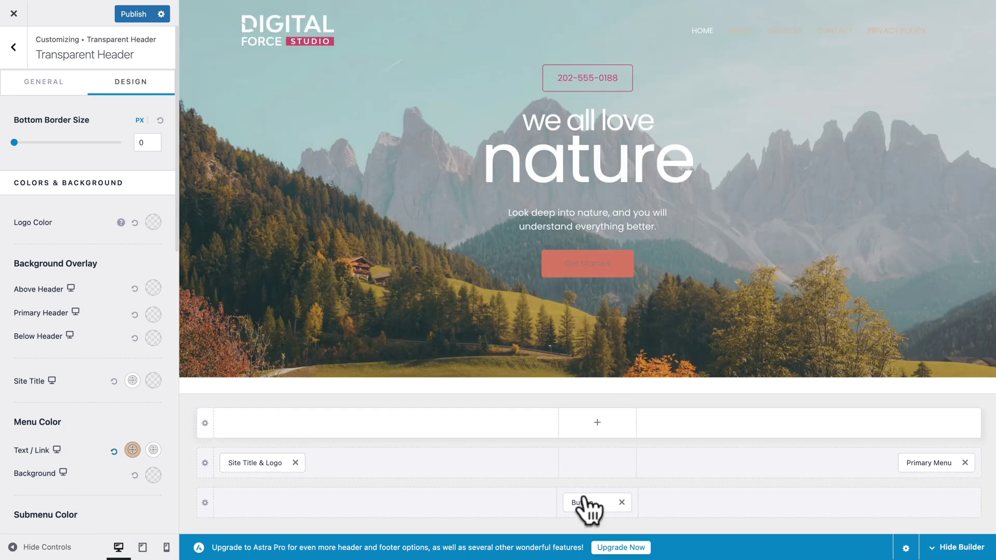
{"action": "left_click_drag", "start_coordinate": [587, 502], "coordinate": [959, 473]}
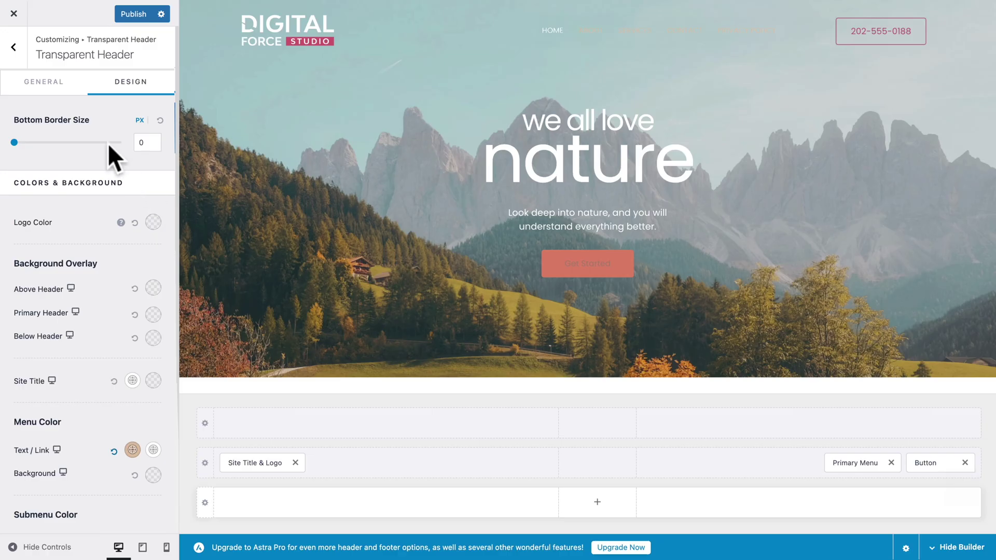
Set the header width to Full Width in the Header Builder's design options
{"action": "left_click", "coordinate": [13, 47]}
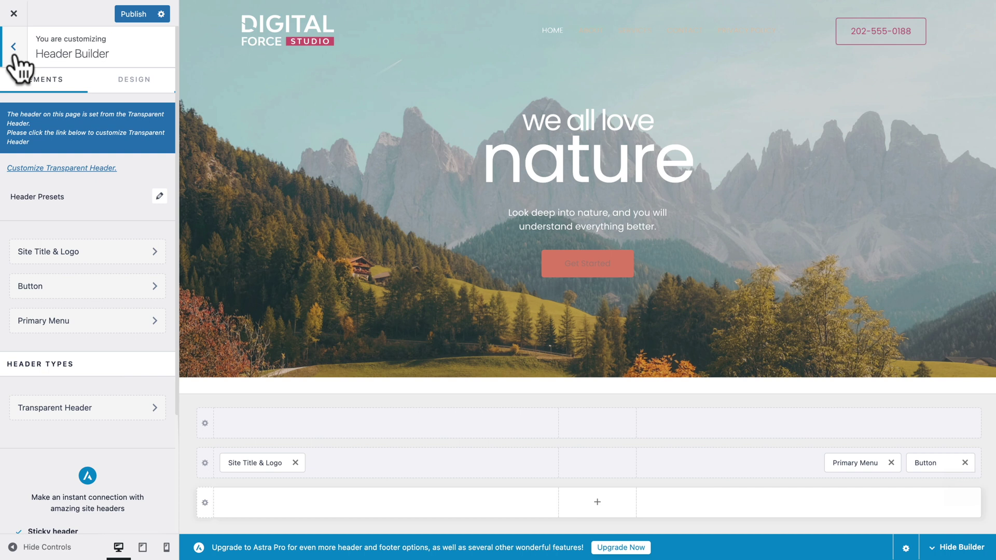
{"action": "left_click", "coordinate": [117, 83]}
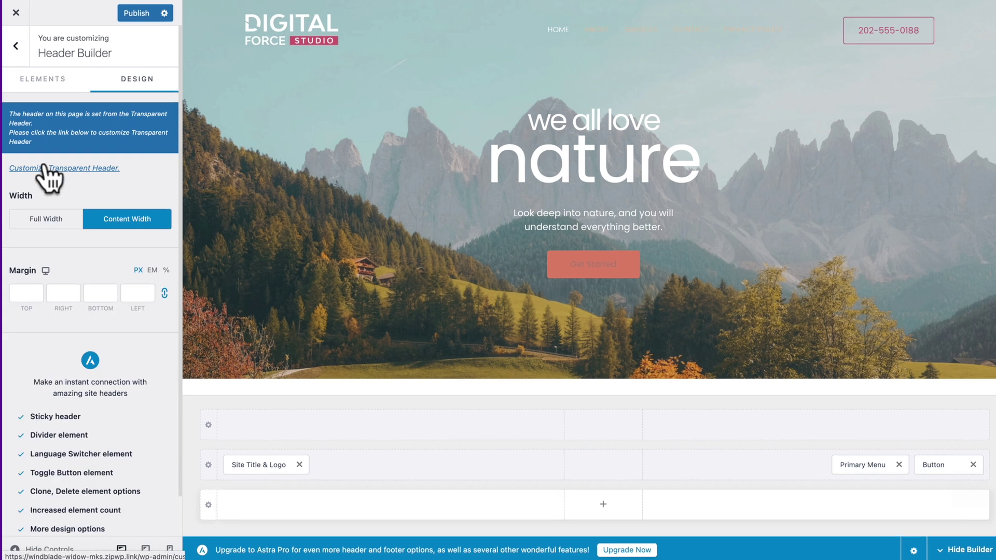
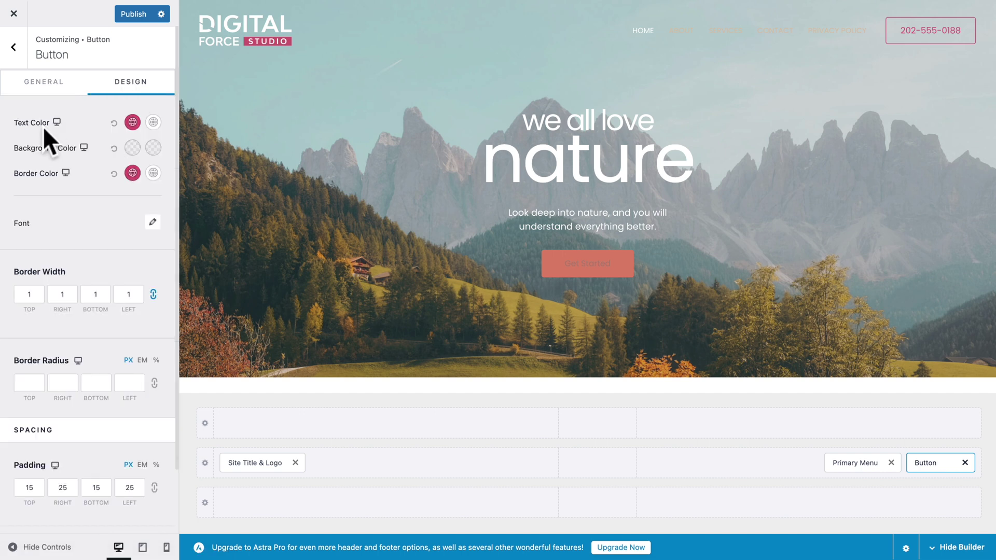
Set the header button's text color to color 6 (#FFFFFF) for normal and color 9 (#F6F7F8) for hover
{"action": "left_click", "coordinate": [133, 123]}
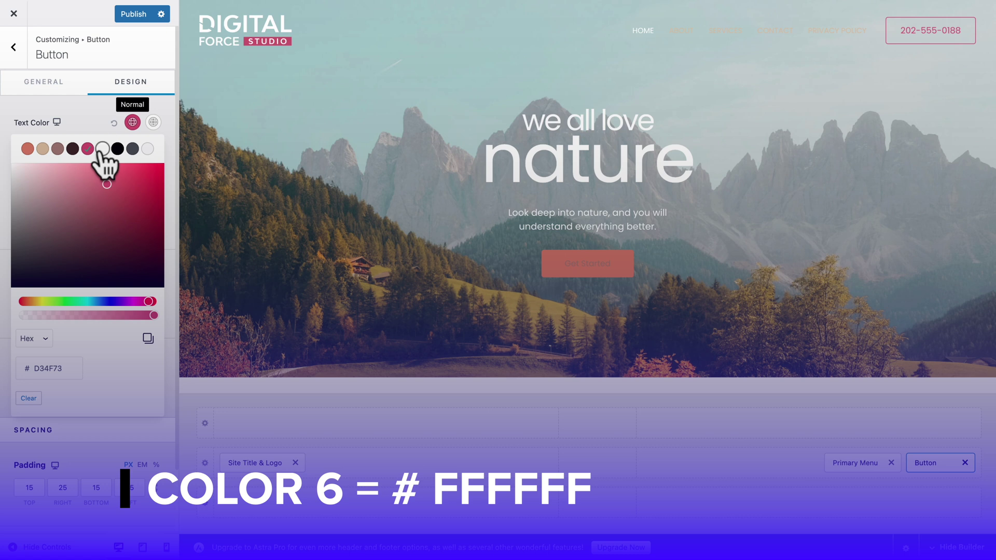
{"action": "left_click", "coordinate": [103, 149]}
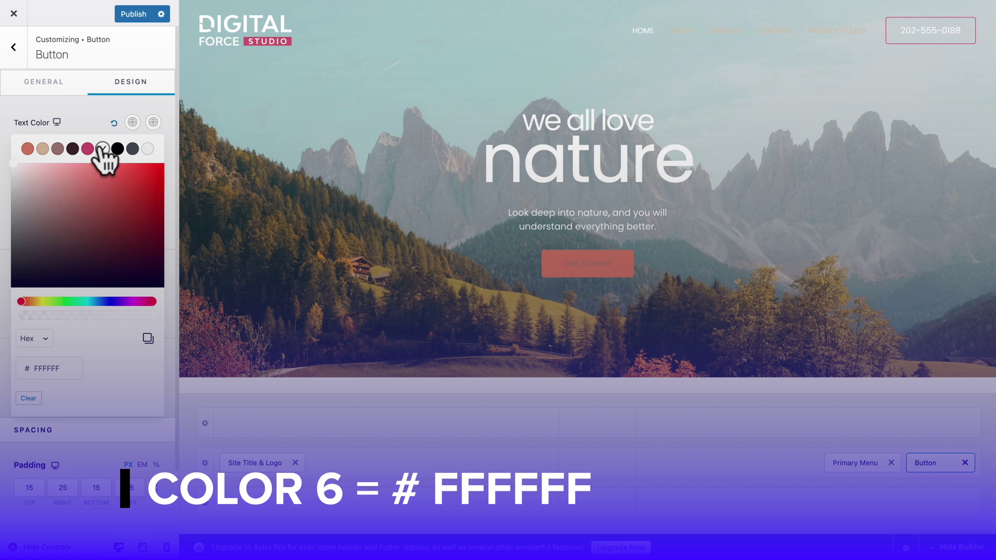
{"action": "left_click", "coordinate": [132, 123]}
{"action": "left_click", "coordinate": [152, 123]}
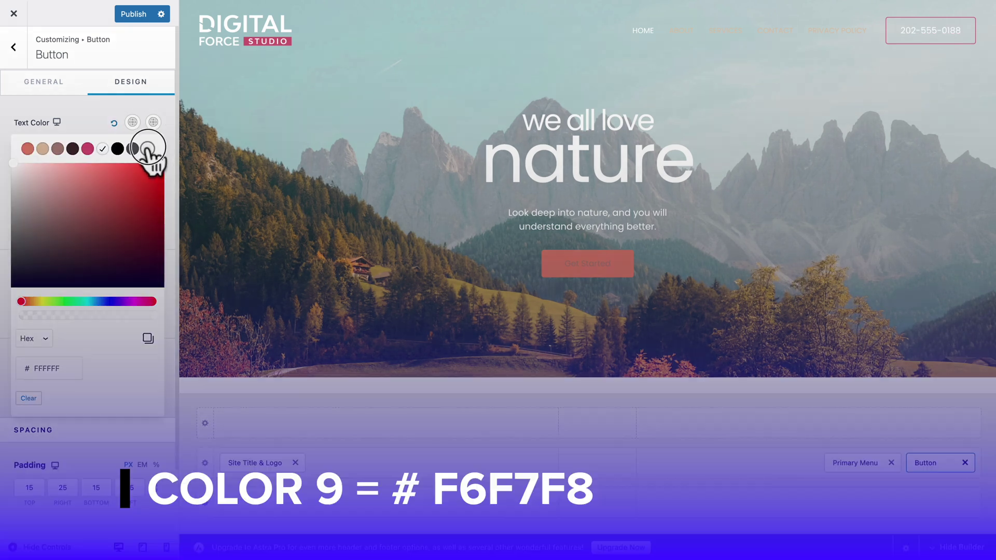
{"action": "left_click", "coordinate": [149, 149]}
{"action": "left_click", "coordinate": [153, 123]}
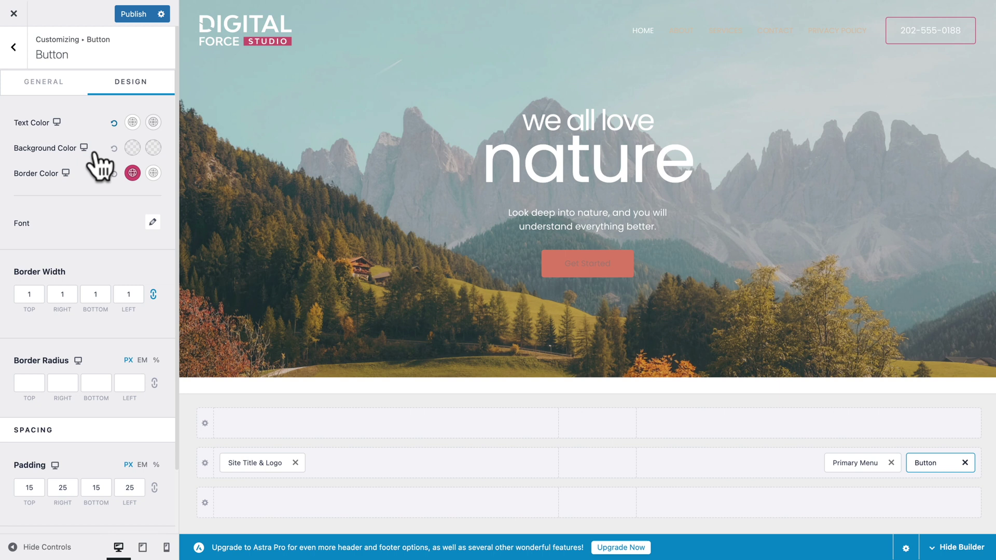
Set the header button's background to color 5 (#D34F73) for normal and color 1 (#DB7F67) for hover
{"action": "left_click", "coordinate": [133, 148]}
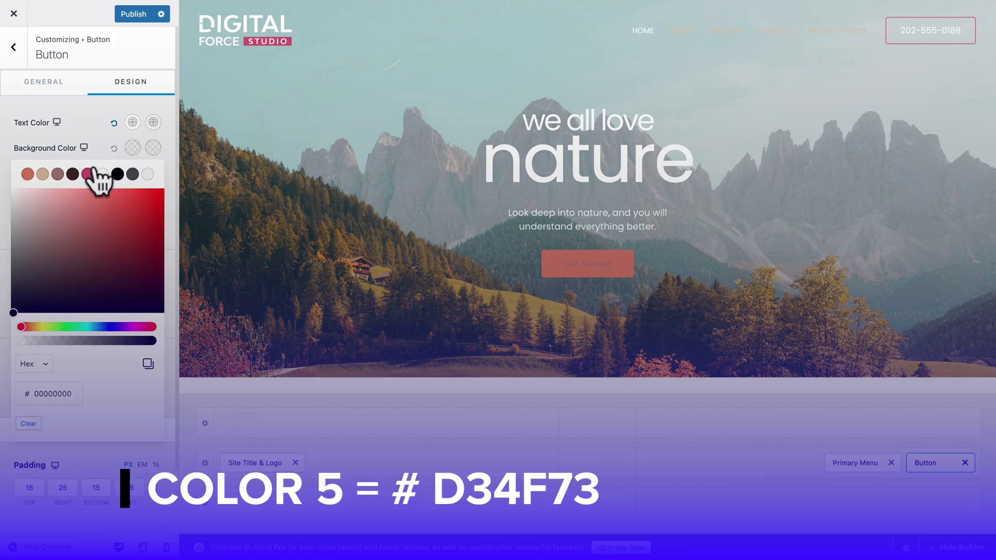
{"action": "left_click", "coordinate": [88, 173]}
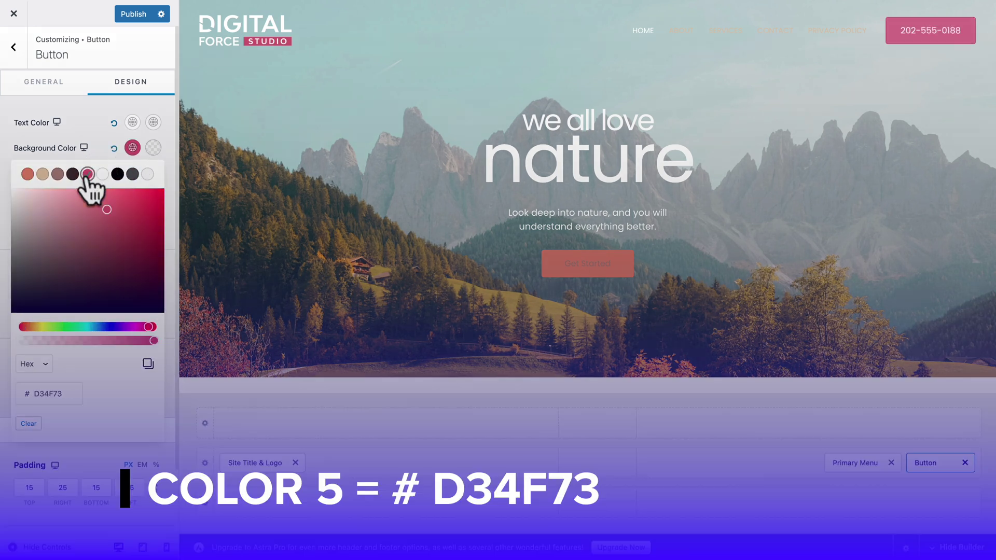
{"action": "left_click", "coordinate": [133, 148]}
{"action": "left_click", "coordinate": [153, 148]}
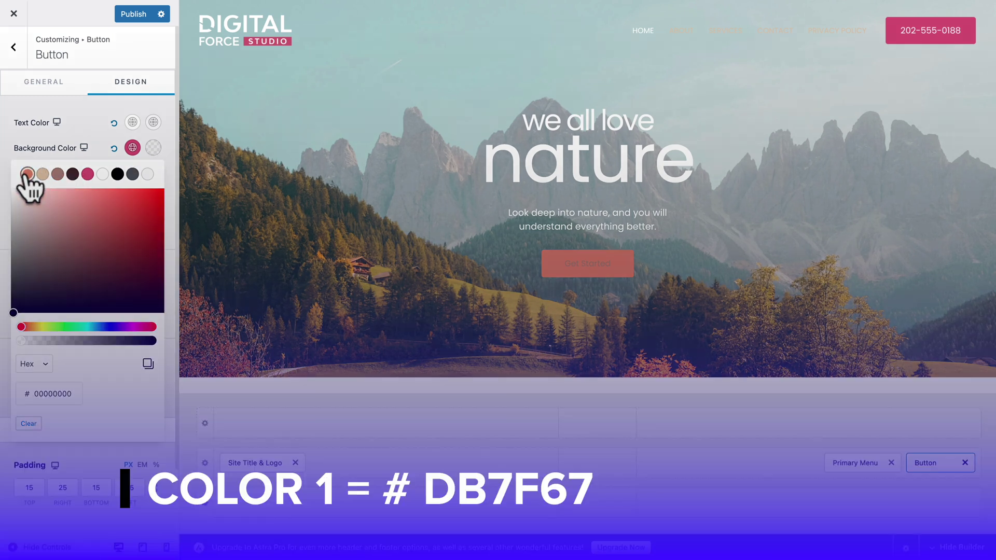
{"action": "left_click", "coordinate": [28, 173]}
{"action": "left_click", "coordinate": [79, 152]}
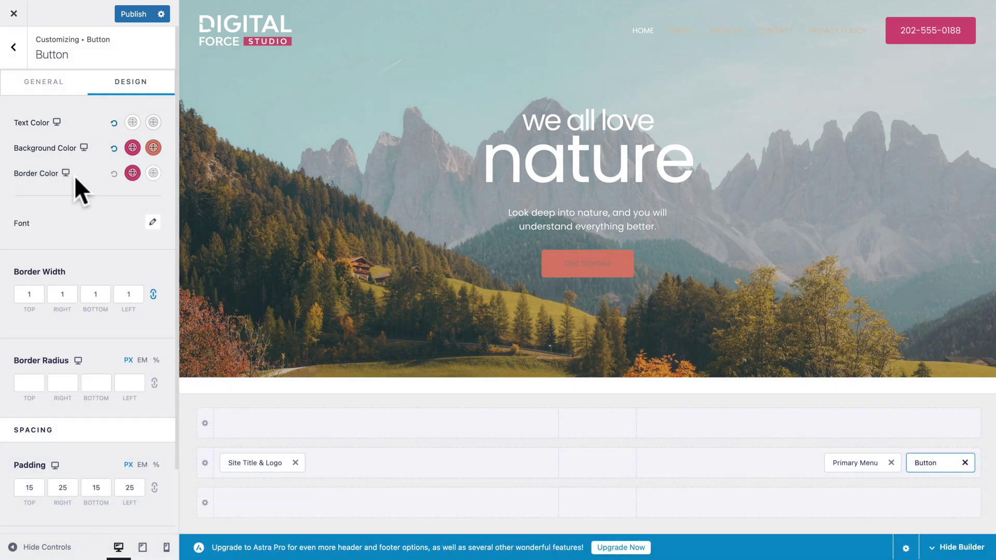
Set the header button's border color to color 5 (#D34F73) for normal and color 1 (#DB7F67) for hover, and round its corners
{"action": "left_click", "coordinate": [133, 173]}
{"action": "left_click", "coordinate": [88, 200]}
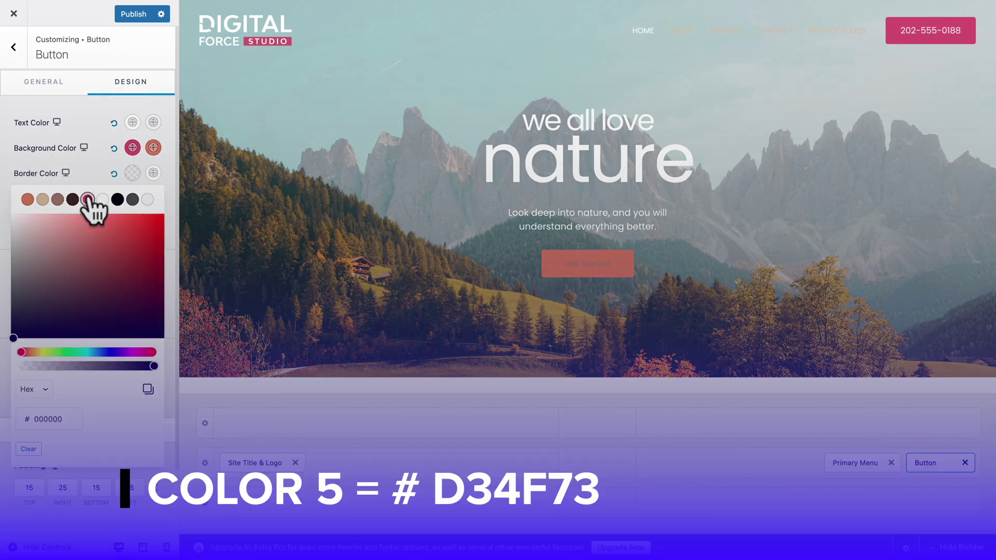
{"action": "left_click", "coordinate": [88, 200]}
{"action": "left_click", "coordinate": [133, 172]}
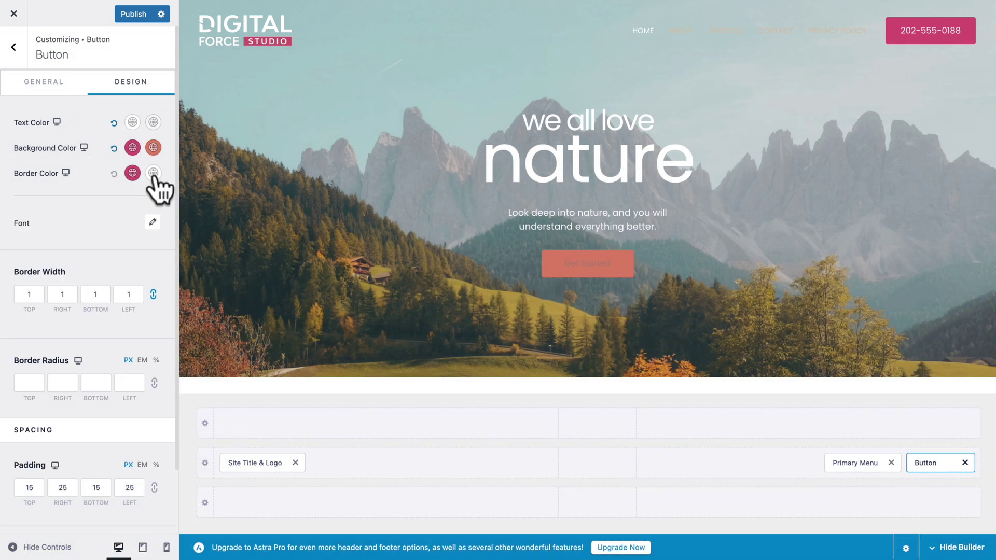
{"action": "left_click", "coordinate": [153, 174]}
{"action": "left_click", "coordinate": [28, 200]}
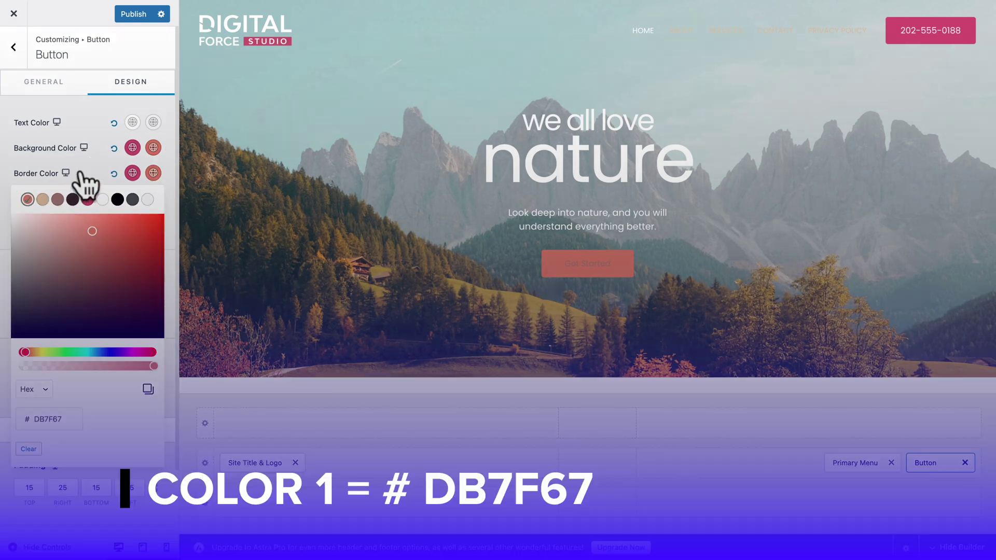
{"action": "left_click", "coordinate": [92, 167]}
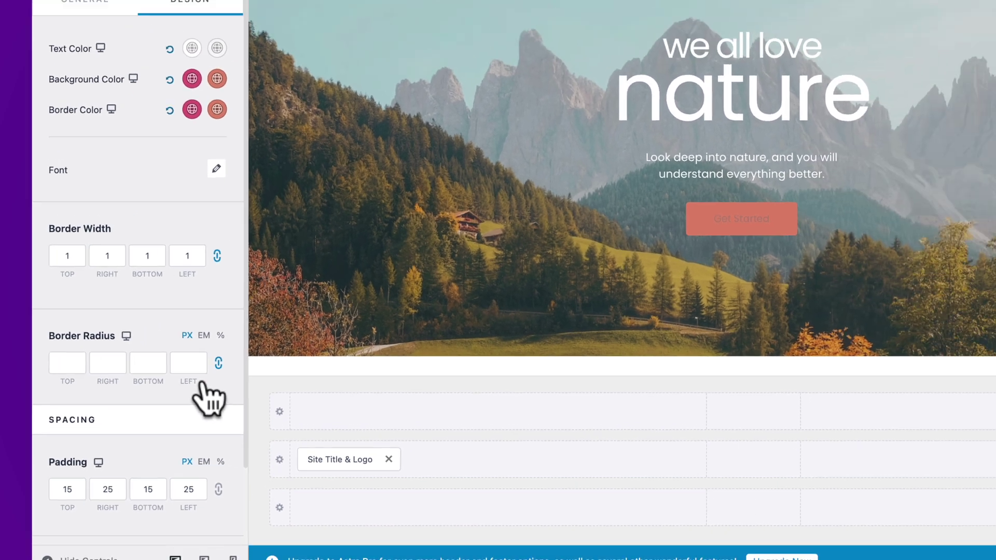
{"action": "left_click", "coordinate": [250, 340]}
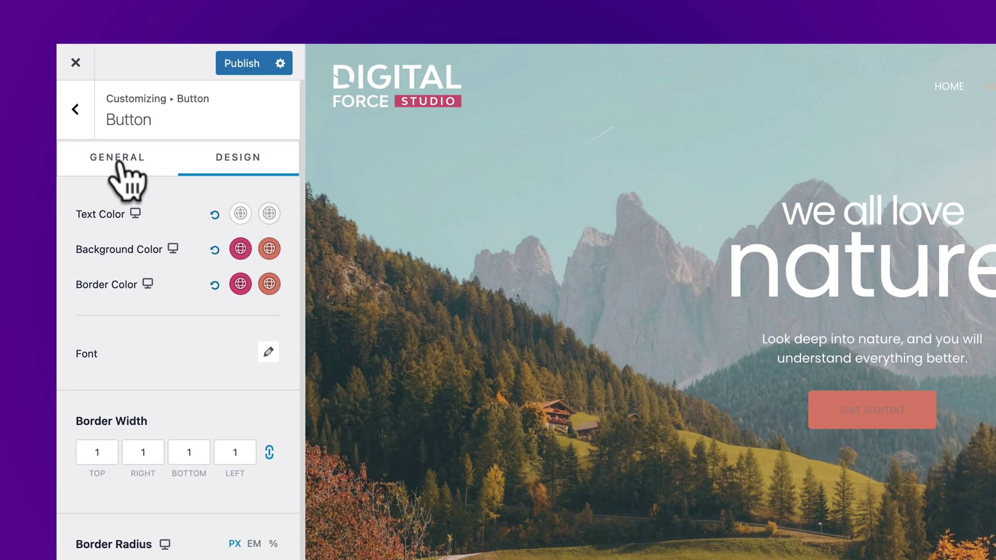
Change the header button's text to "Contact" and publish the change
{"action": "left_click", "coordinate": [118, 175]}
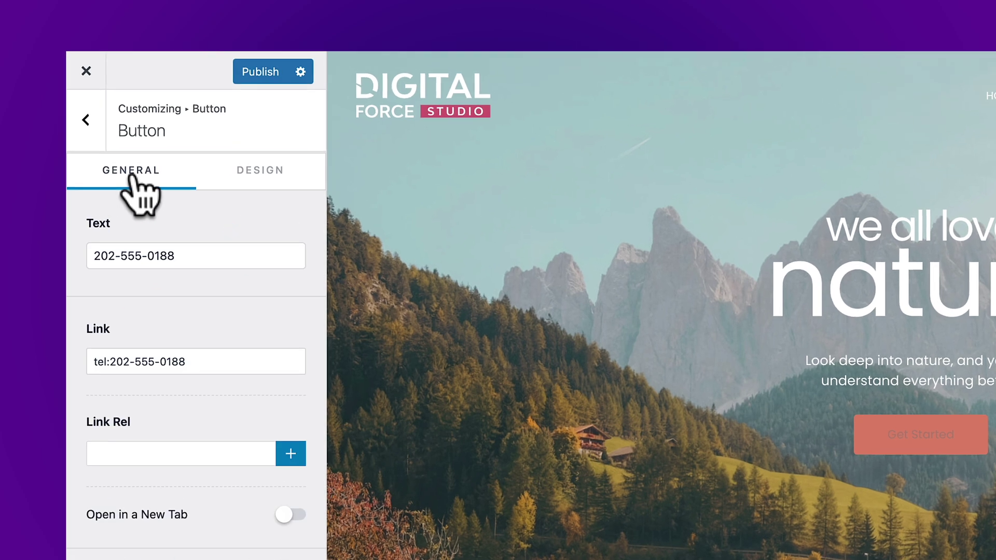
{"action": "triple_click", "coordinate": [105, 238]}
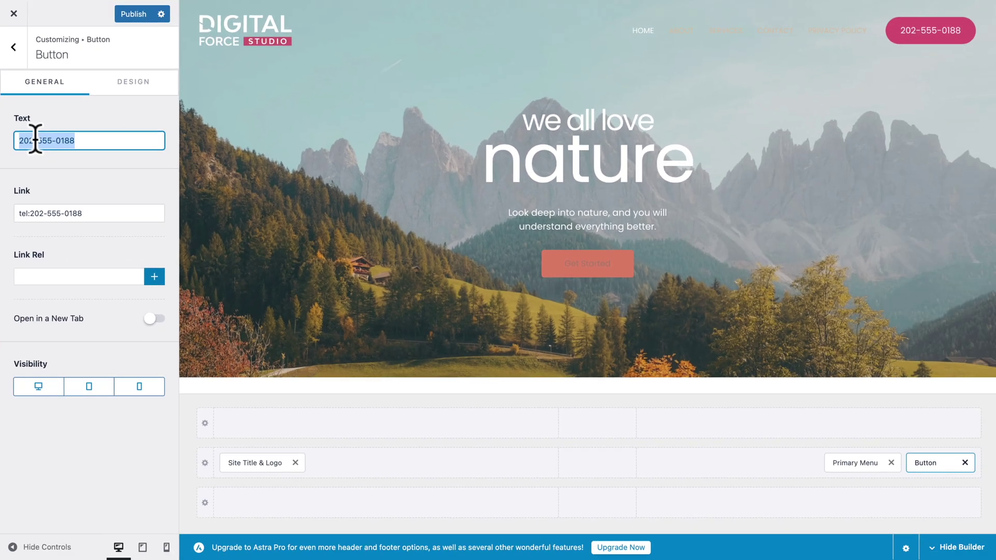
{"action": "type", "text": "Contact"}
{"action": "left_click", "coordinate": [129, 14]}
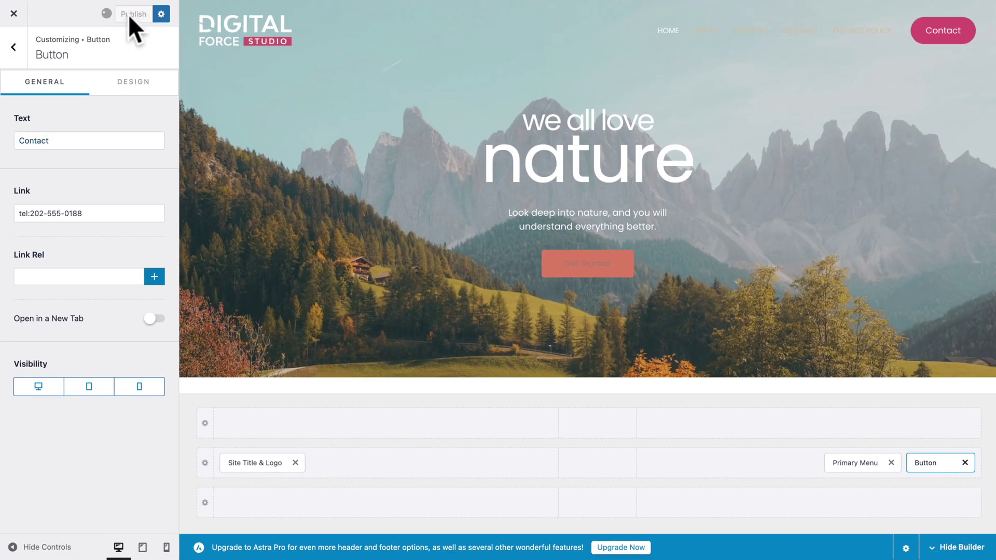
Leave the customizer and copy the Contact page's link from the Pages list
{"action": "left_click", "coordinate": [14, 14]}
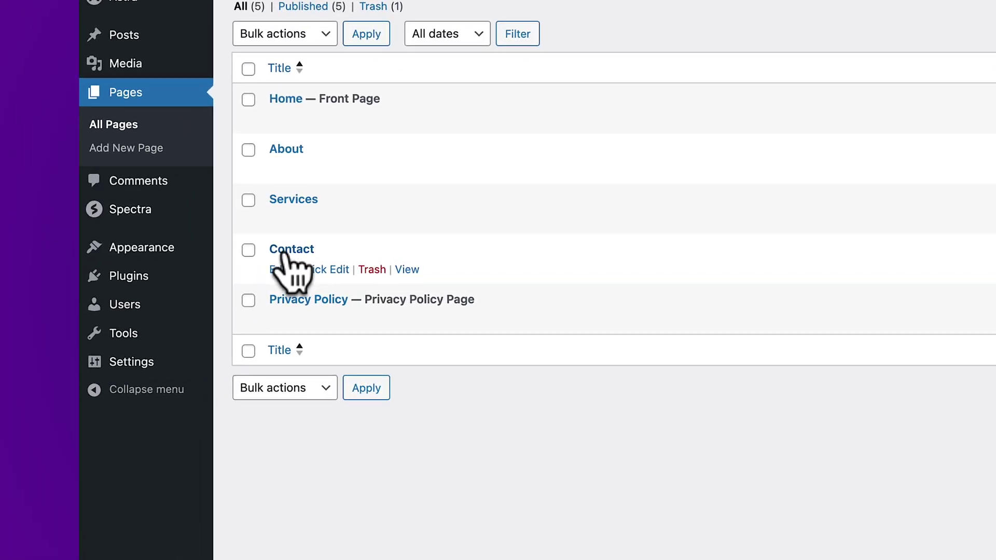
{"action": "right_click", "coordinate": [407, 272]}
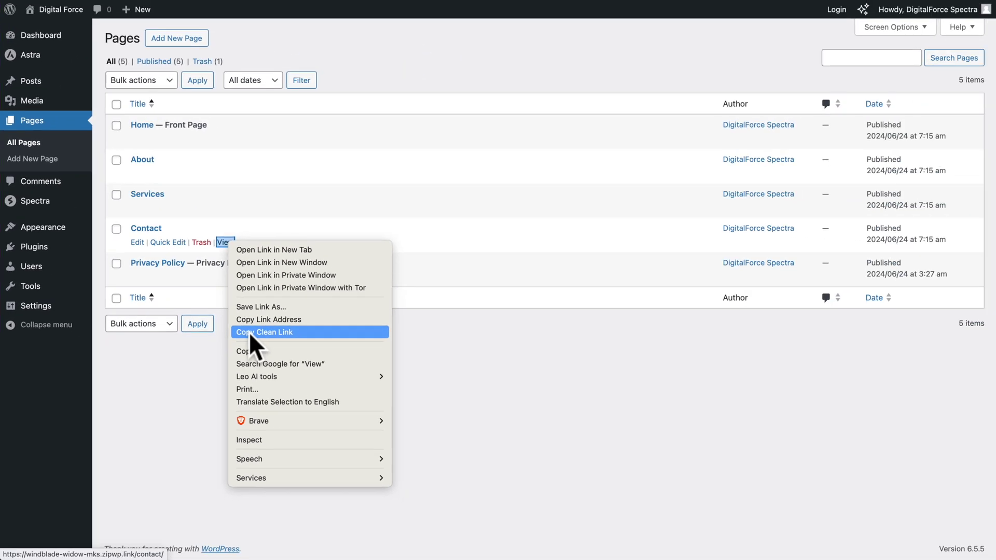
{"action": "left_click", "coordinate": [463, 400]}
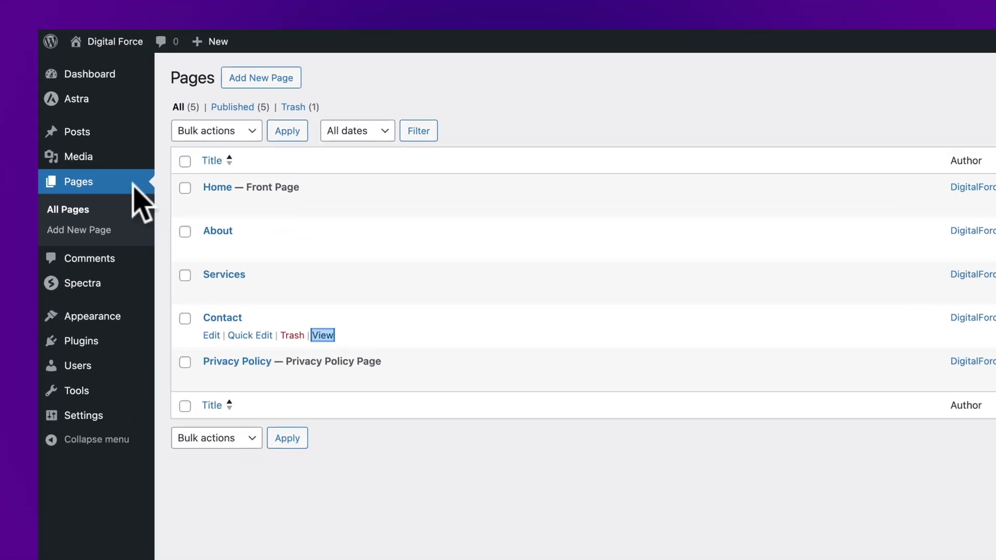
Set the header button's link to the copied Contact page URL in the customizer, publish it and test the button on the live site
{"action": "mouse_move", "coordinate": [82, 60]}
{"action": "left_click", "coordinate": [238, 165]}
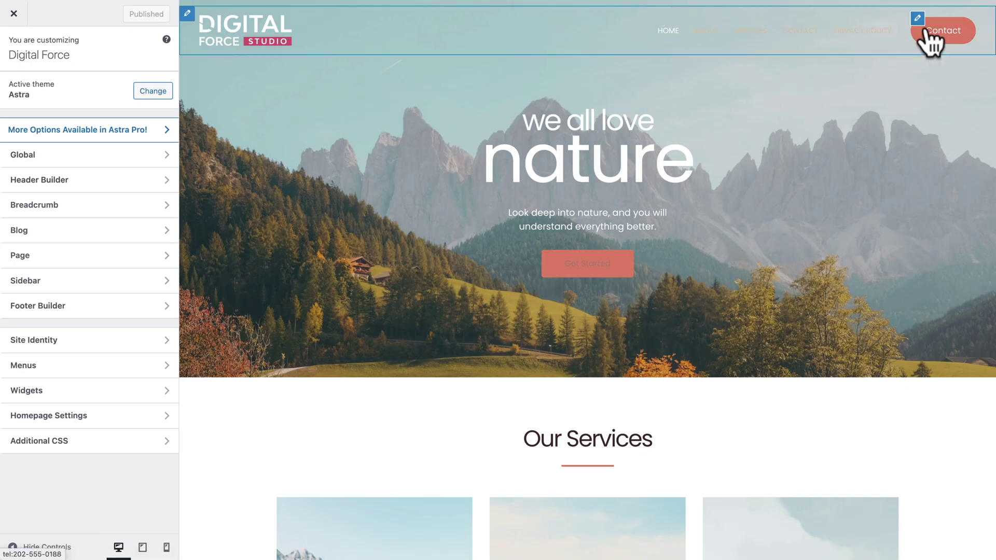
{"action": "left_click", "coordinate": [917, 18]}
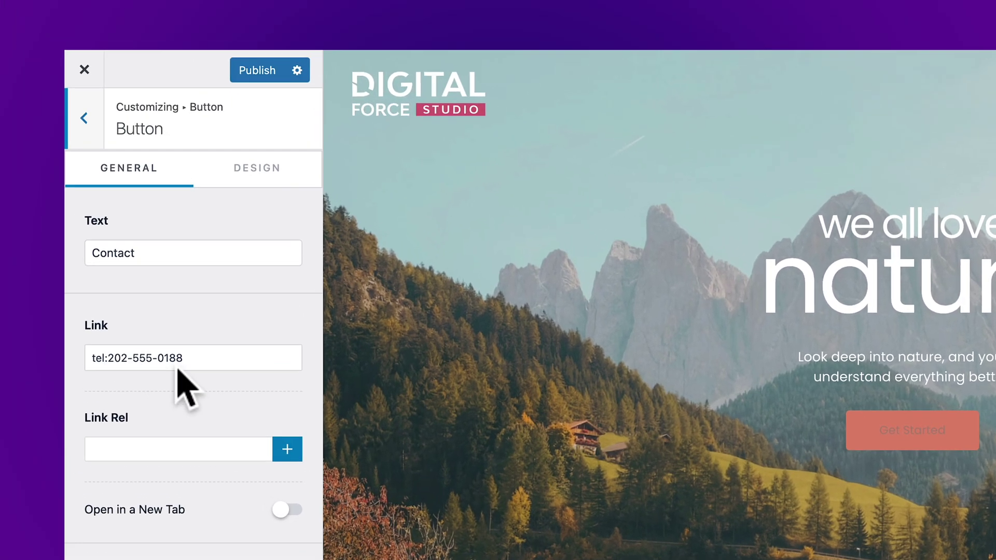
{"action": "left_click", "coordinate": [79, 214]}
{"action": "triple_click", "coordinate": [182, 365]}
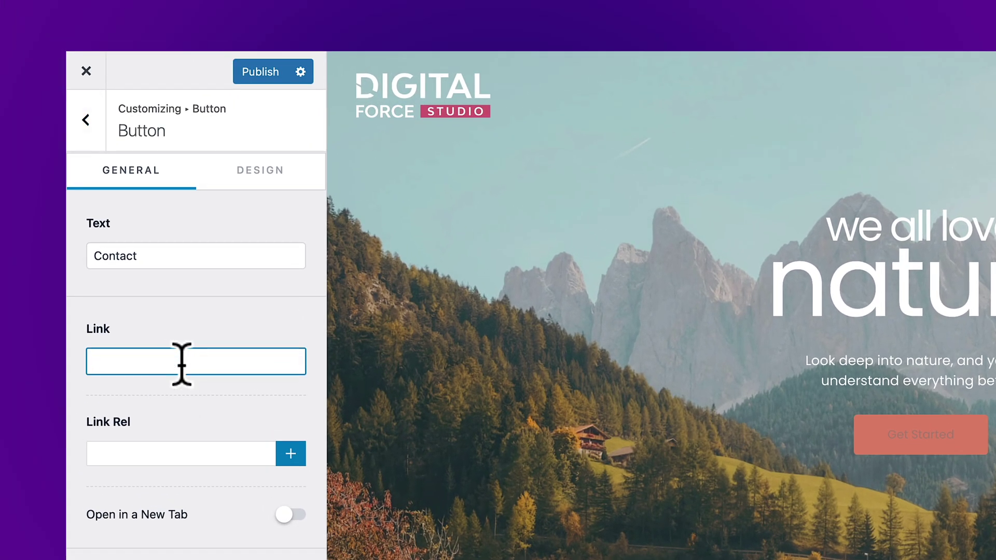
{"action": "right_click", "coordinate": [183, 360]}
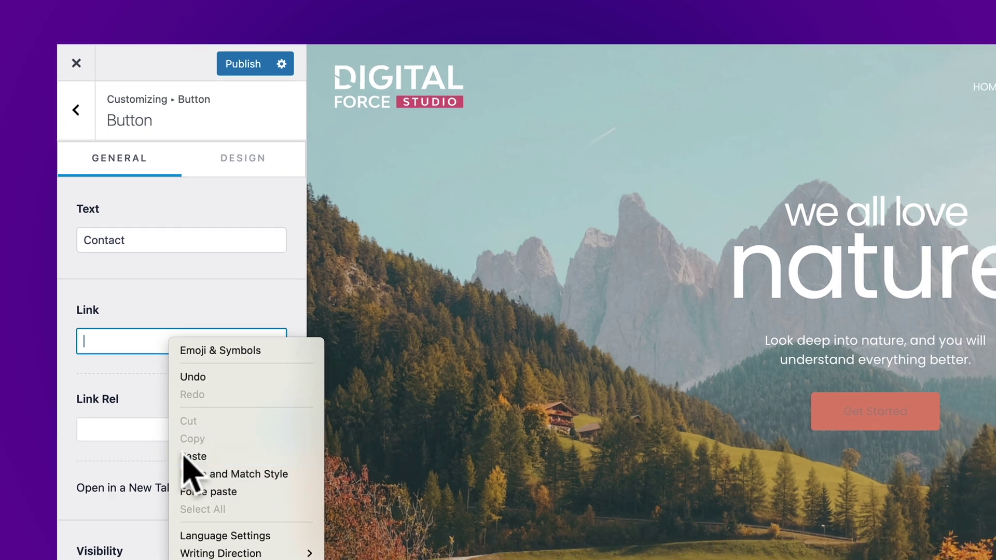
{"action": "left_click", "coordinate": [207, 479]}
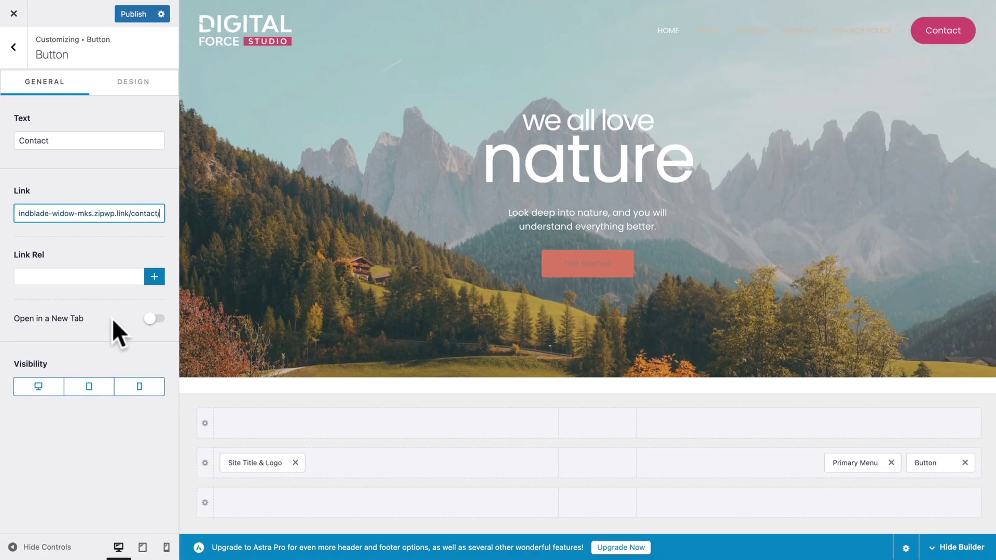
{"action": "left_click", "coordinate": [138, 14]}
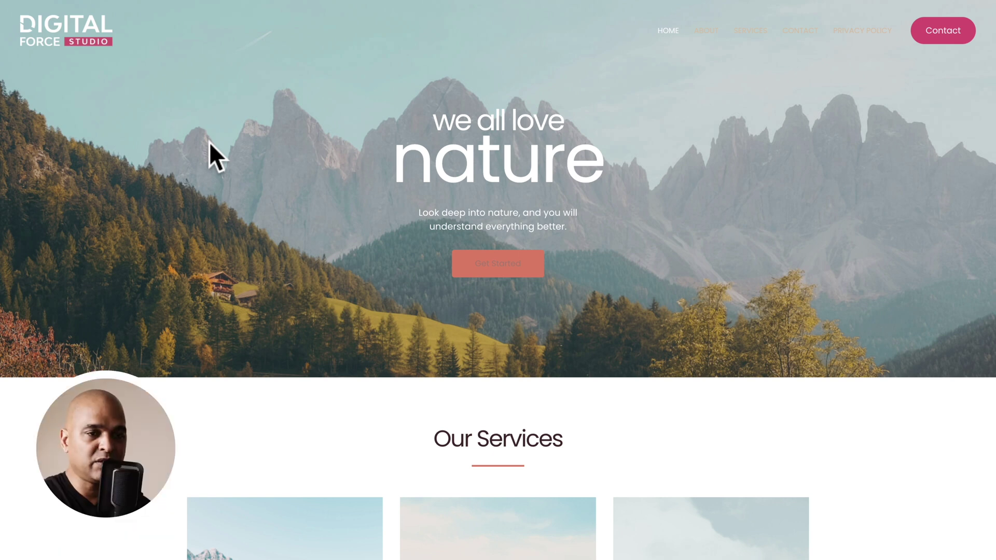
{"action": "left_click", "coordinate": [934, 36]}
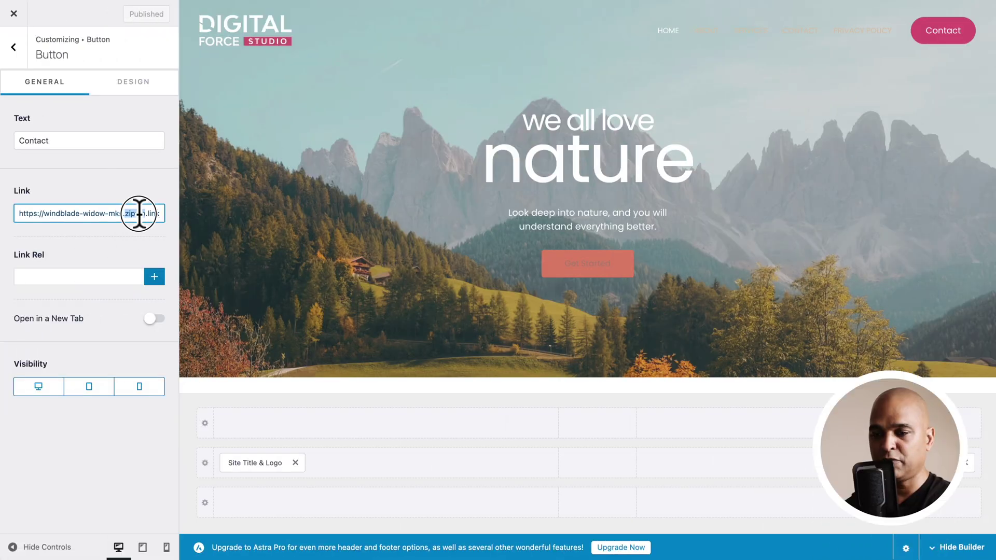
Replace the header button's Contact page link with the tel: link for the phone number
{"action": "triple_click", "coordinate": [139, 213]}
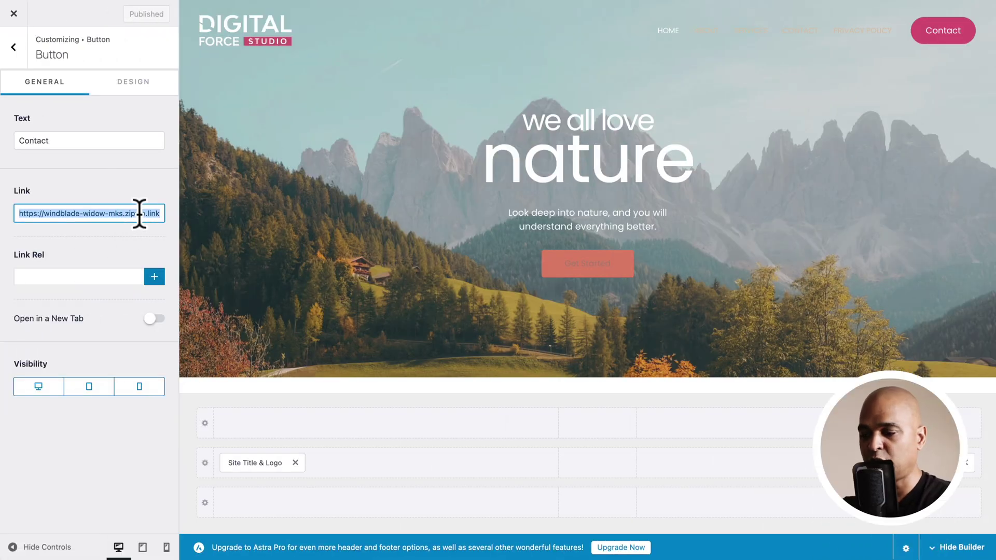
{"action": "key", "text": "BackSpace"}
{"action": "key", "text": "ctrl+v"}
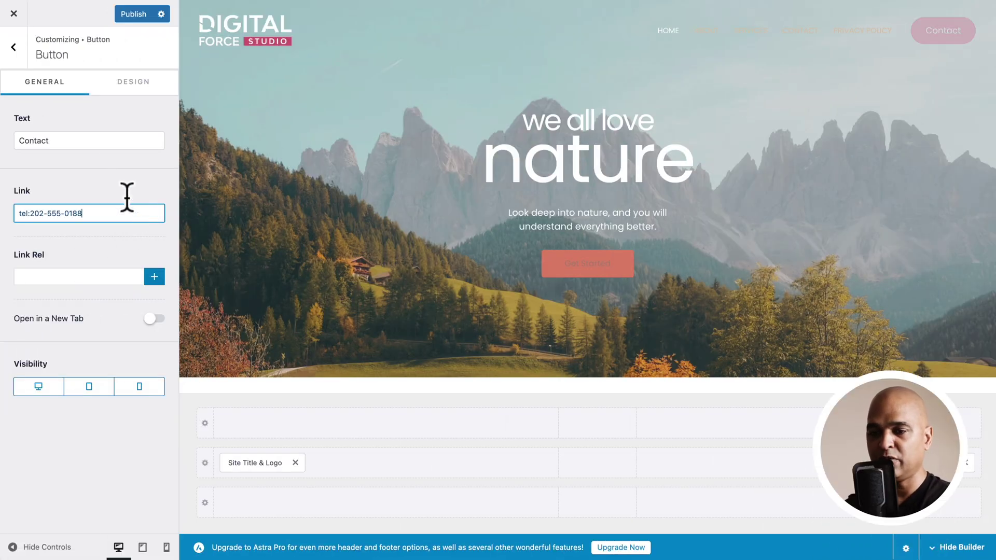
Set the header button's text to the phone number without the tel: prefix and publish the changes
{"action": "double_click", "coordinate": [60, 141]}
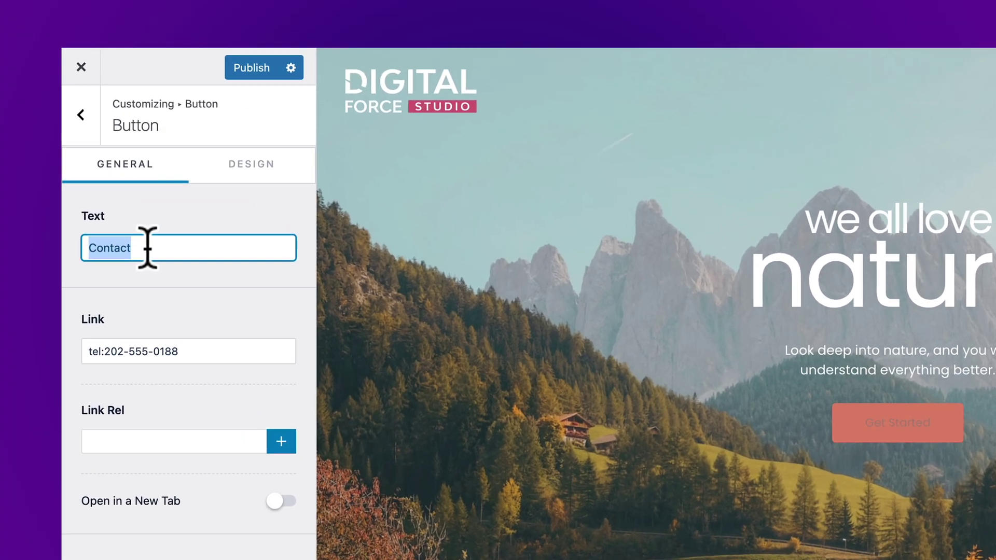
{"action": "key", "text": "ctrl+v"}
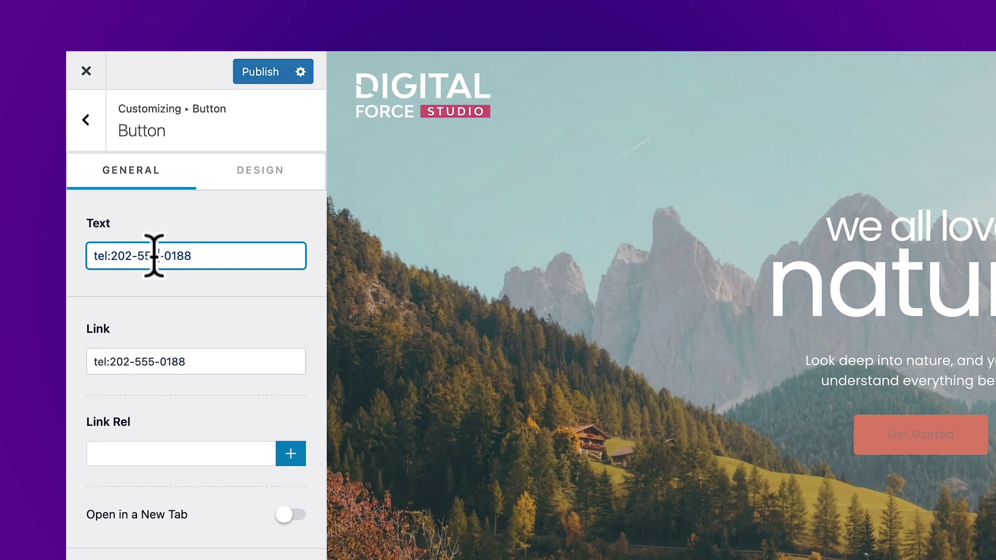
{"action": "key", "text": "BackSpace"}
{"action": "key", "text": "BackSpace"}
{"action": "key", "text": "BackSpace"}
{"action": "key", "text": "BackSpace"}
{"action": "left_click", "coordinate": [260, 71]}
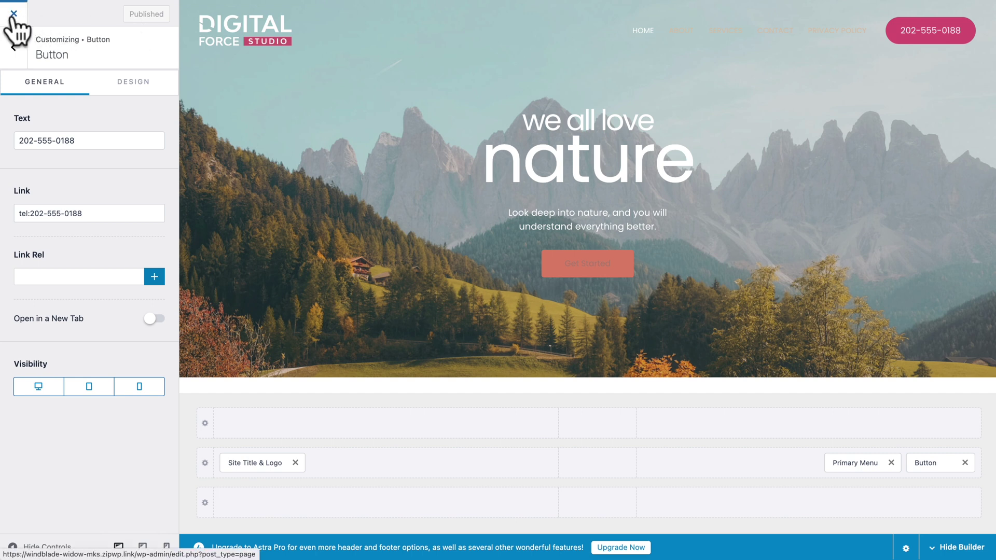
Remove the Privacy Policy item from the Header menu in the WordPress dashboard and save the menu
{"action": "left_click", "coordinate": [14, 16]}
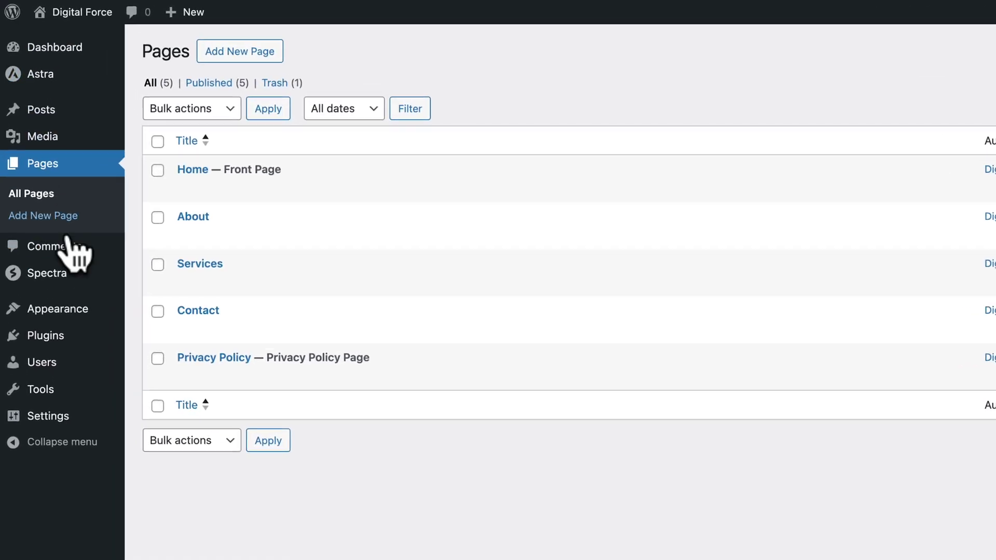
{"action": "mouse_move", "coordinate": [59, 329]}
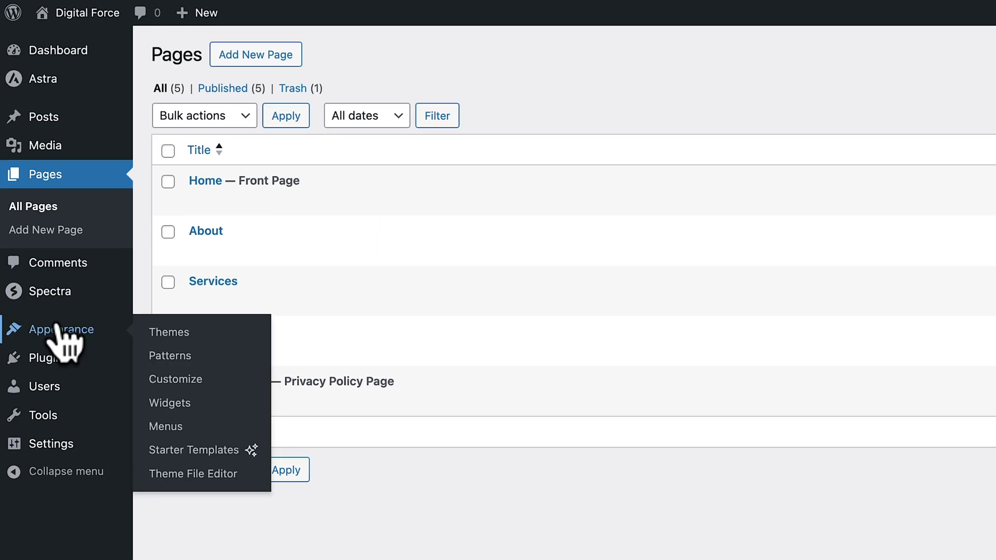
{"action": "left_click", "coordinate": [172, 428]}
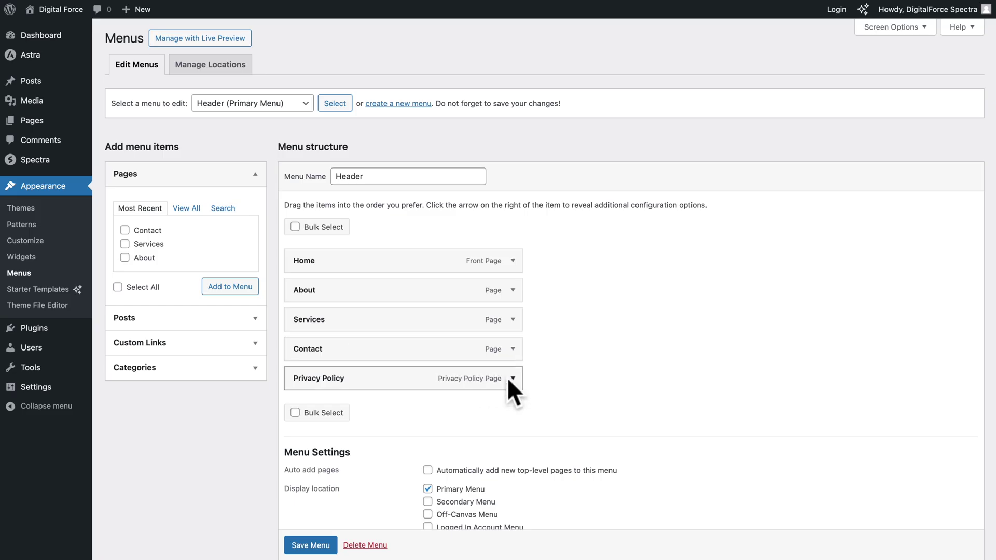
{"action": "left_click", "coordinate": [509, 380]}
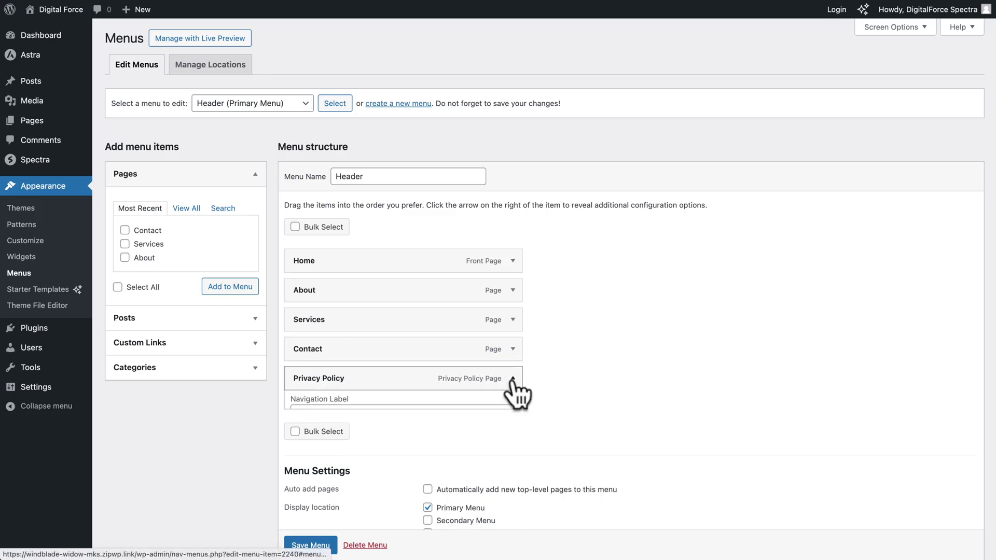
{"action": "scroll", "coordinate": [447, 431], "scroll_direction": "down", "scroll_amount": 2}
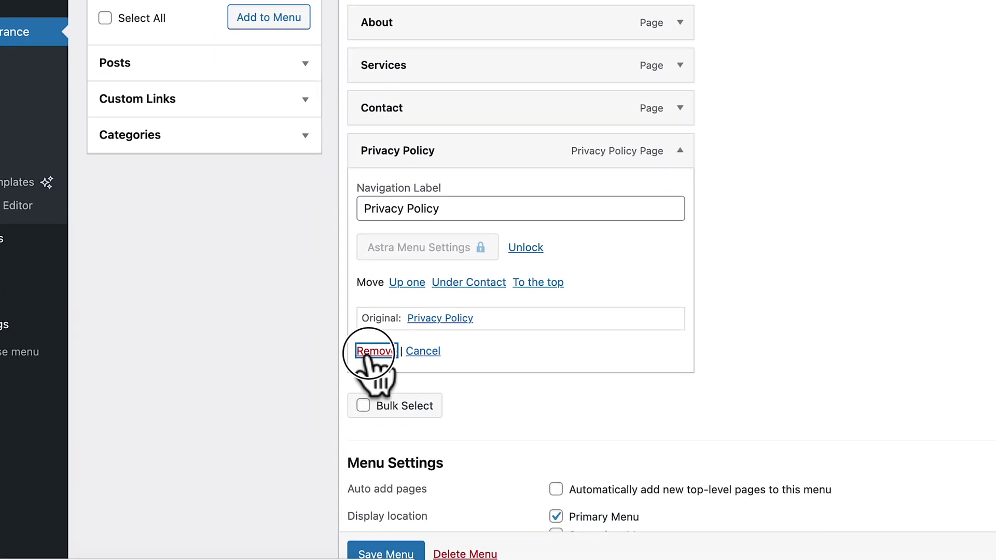
{"action": "left_click", "coordinate": [363, 357]}
{"action": "left_click", "coordinate": [349, 490]}
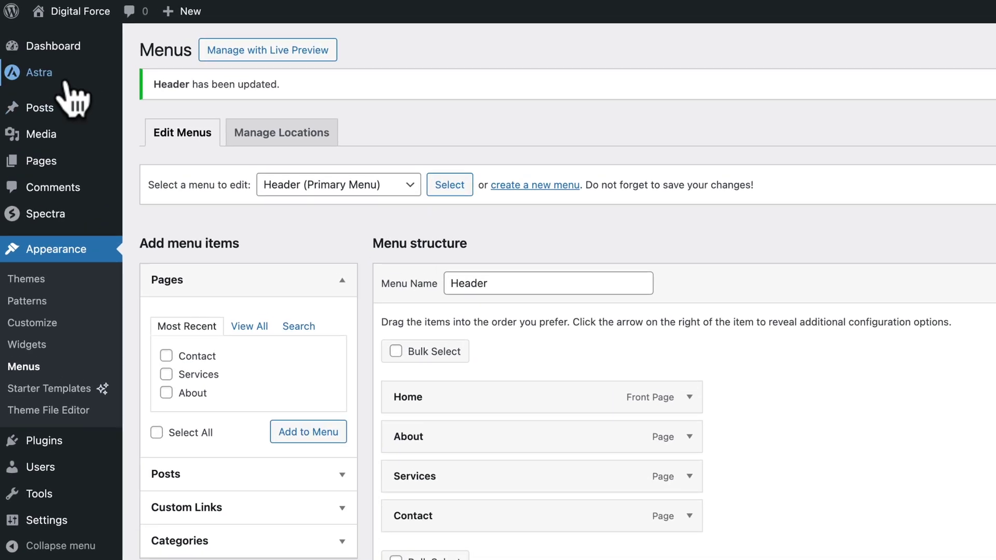
Set the Primary Footer's background color to color 4 (#3F292B) in the customizer's Footer Builder
{"action": "mouse_move", "coordinate": [67, 80]}
{"action": "left_click", "coordinate": [161, 106]}
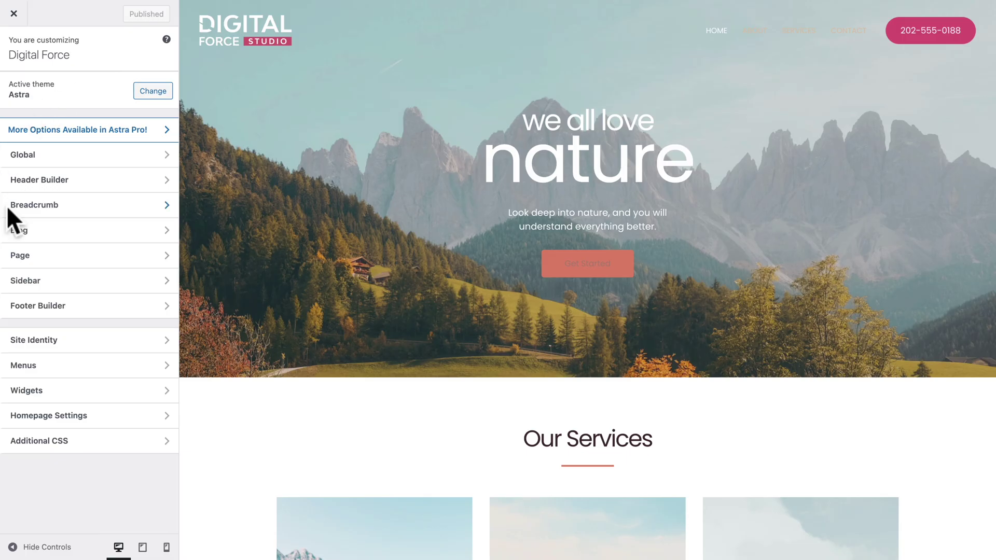
{"action": "left_click", "coordinate": [37, 310]}
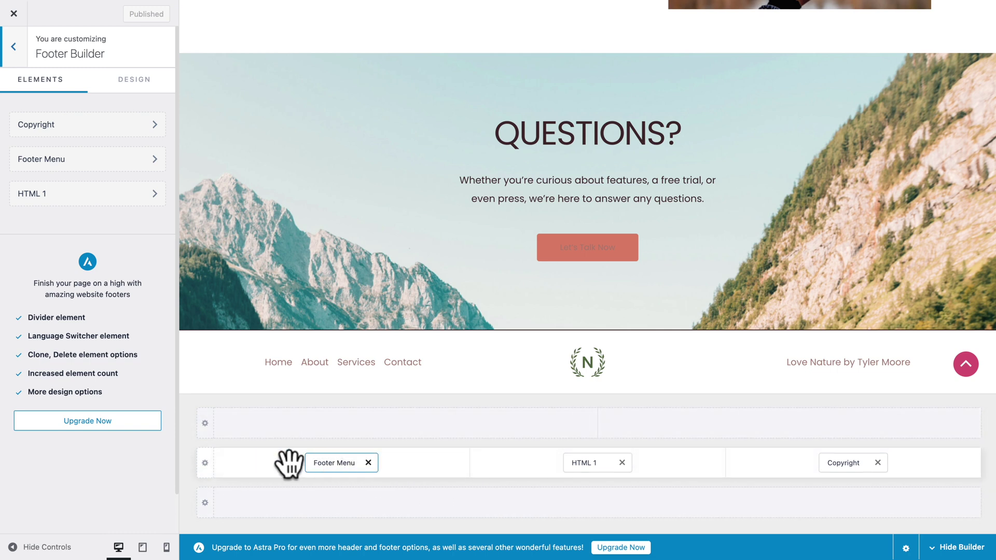
{"action": "left_click", "coordinate": [205, 463]}
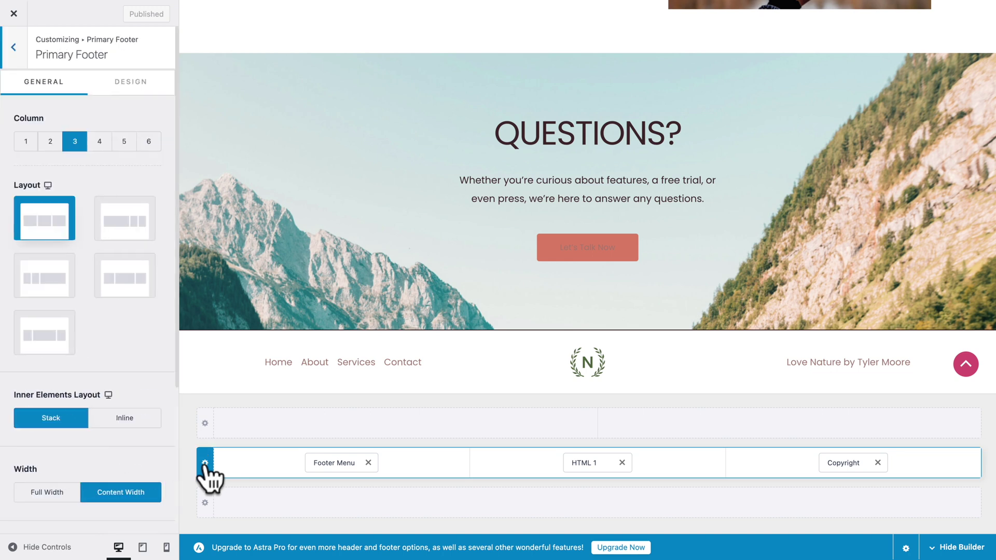
{"action": "left_click", "coordinate": [135, 86]}
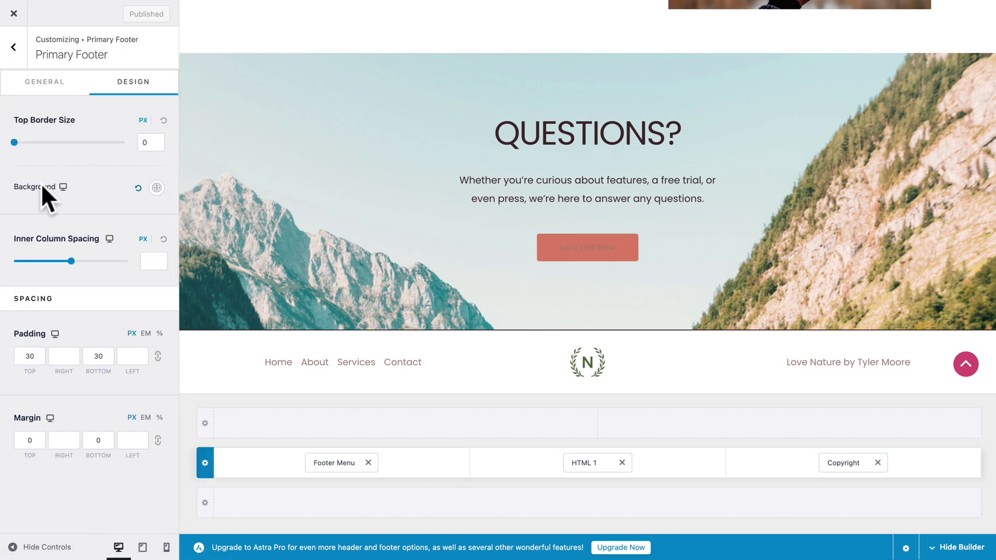
{"action": "left_click", "coordinate": [156, 188]}
{"action": "left_click", "coordinate": [75, 243]}
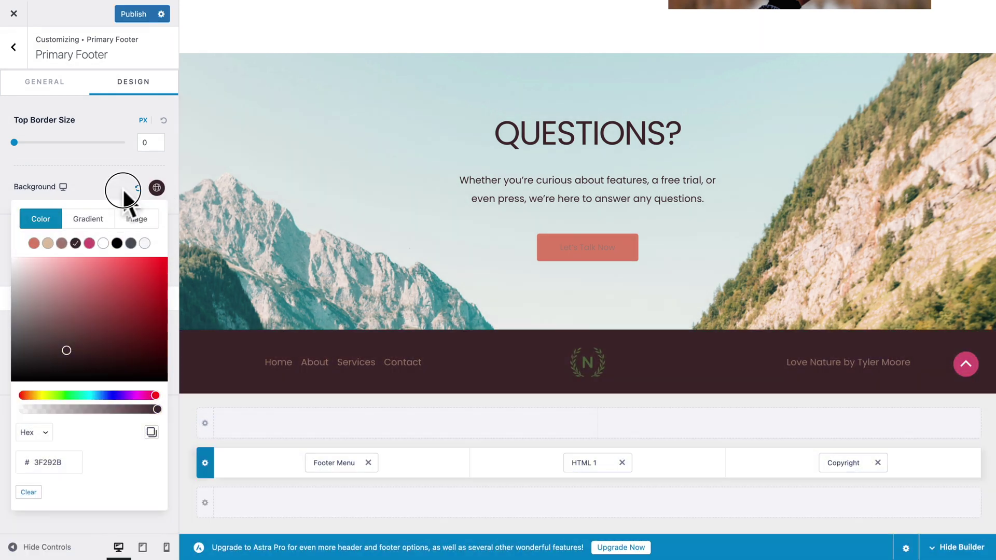
{"action": "left_click", "coordinate": [123, 189]}
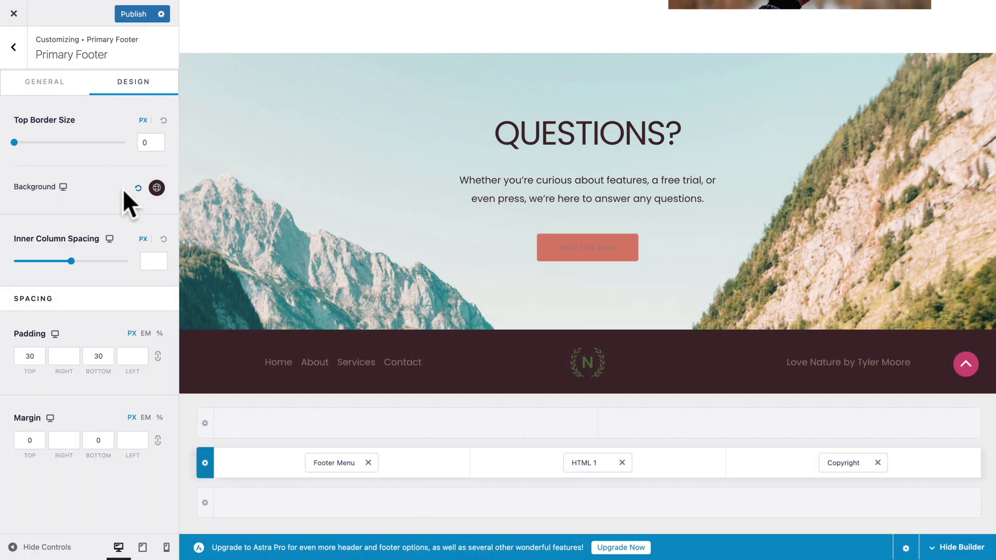
Set the Footer Menu's normal link color to color 2 (#DBBEA1)
{"action": "left_click", "coordinate": [338, 463]}
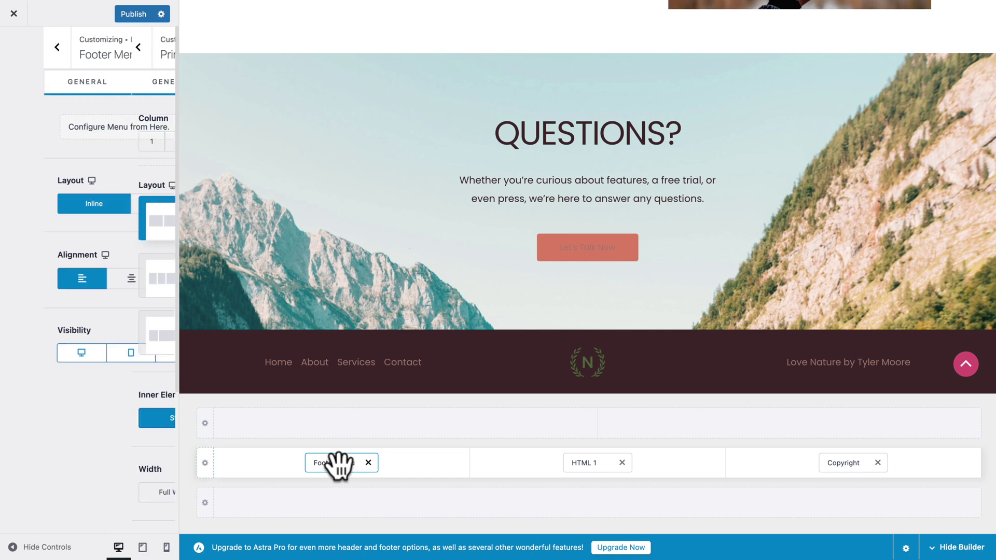
{"action": "left_click", "coordinate": [151, 93]}
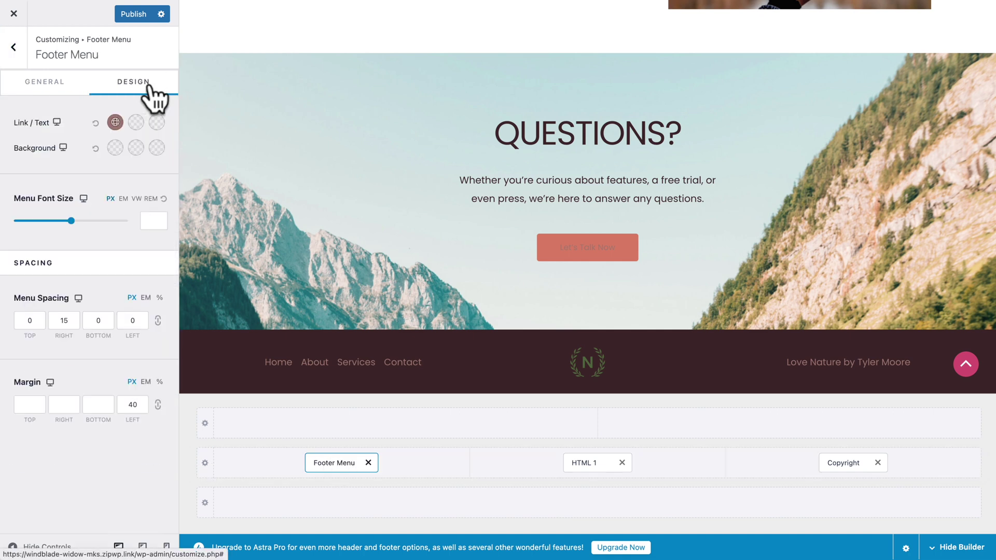
{"action": "left_click", "coordinate": [115, 123]}
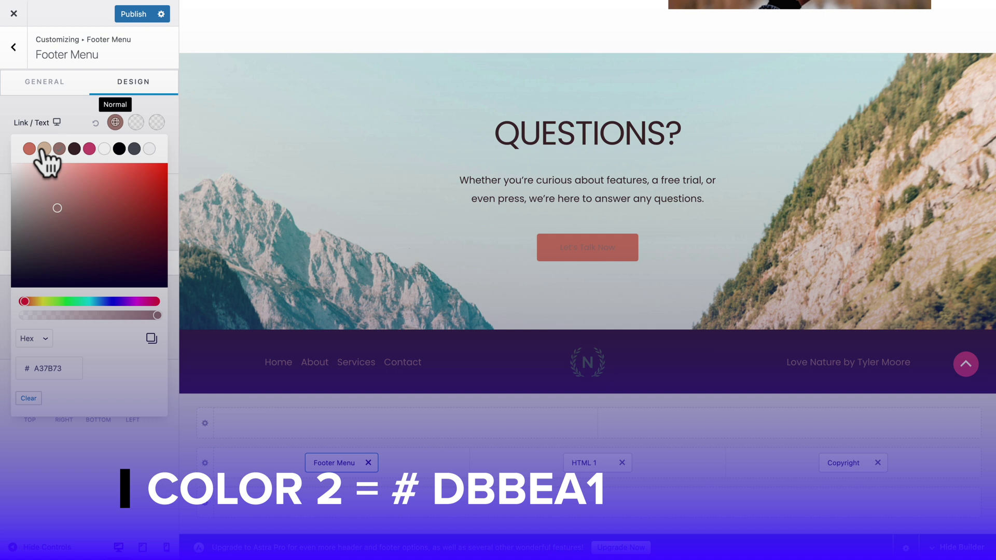
{"action": "left_click", "coordinate": [44, 149]}
Set the Footer Menu's hover and active link colors to the pink palette color and publish the changes
{"action": "left_click", "coordinate": [136, 123]}
{"action": "left_click", "coordinate": [89, 149]}
{"action": "left_click", "coordinate": [137, 122]}
{"action": "left_click", "coordinate": [156, 122]}
{"action": "left_click", "coordinate": [89, 149]}
{"action": "left_click", "coordinate": [85, 105]}
{"action": "left_click", "coordinate": [133, 15]}
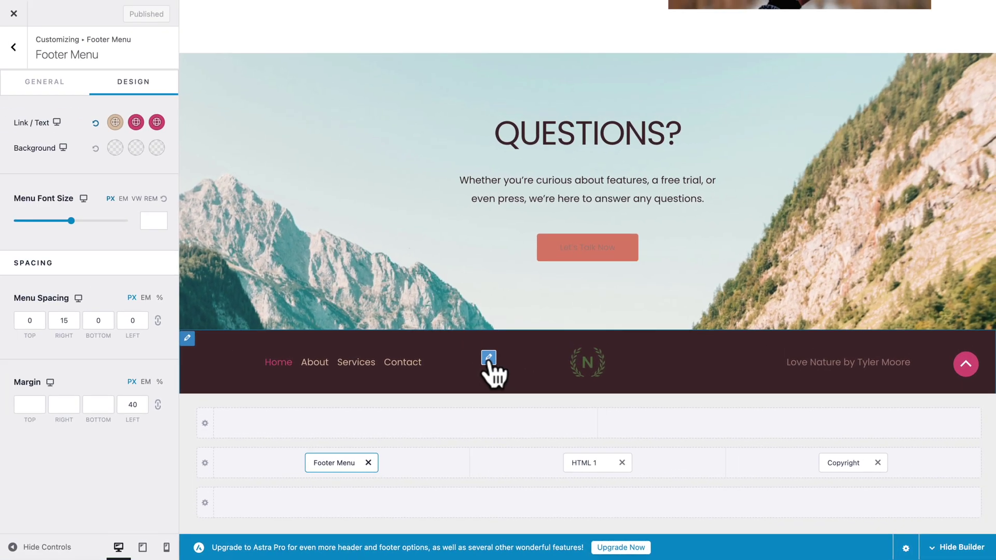
Delete the existing N logo image from the footer's HTML 1 element
{"action": "left_click", "coordinate": [376, 302]}
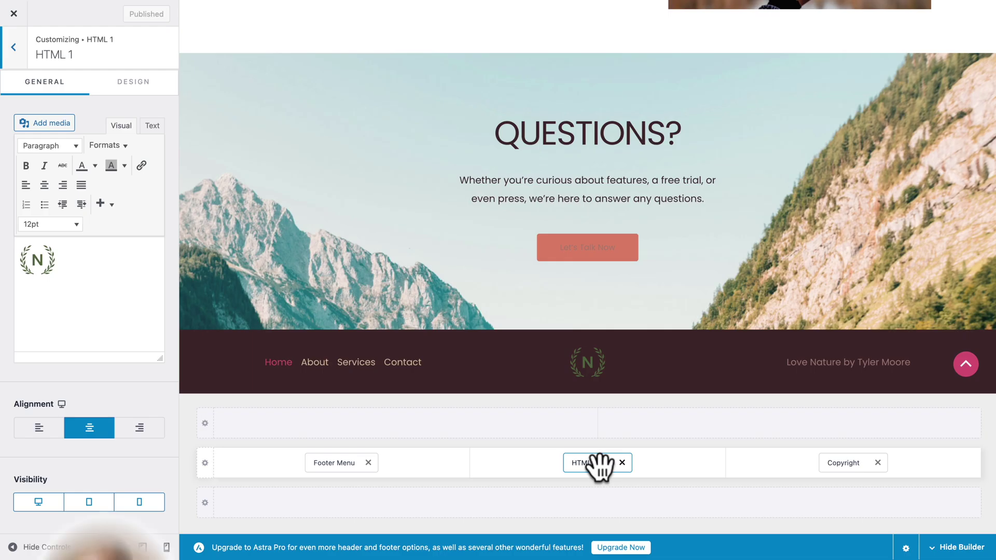
{"action": "left_click_drag", "start_coordinate": [599, 467], "coordinate": [597, 468]}
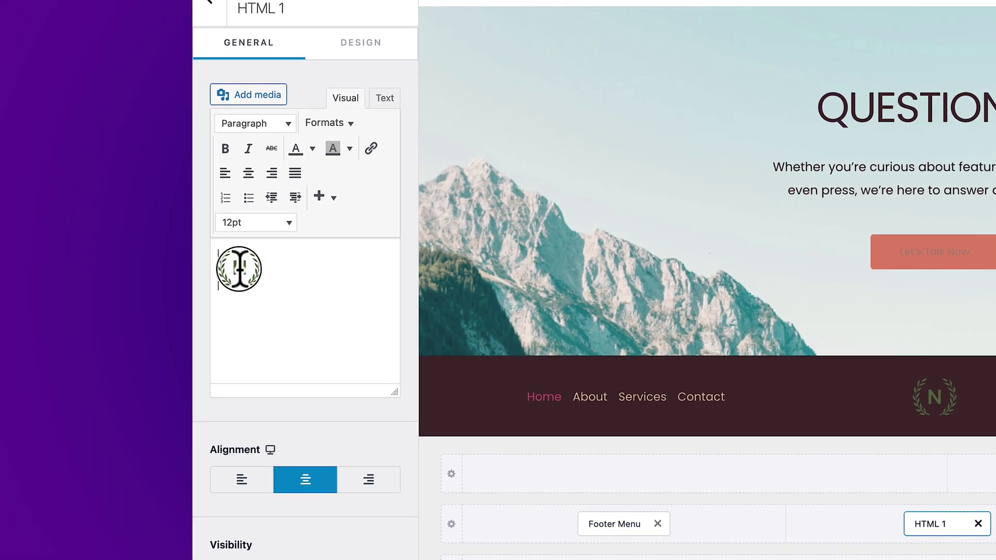
{"action": "left_click", "coordinate": [238, 269]}
{"action": "left_click", "coordinate": [345, 306]}
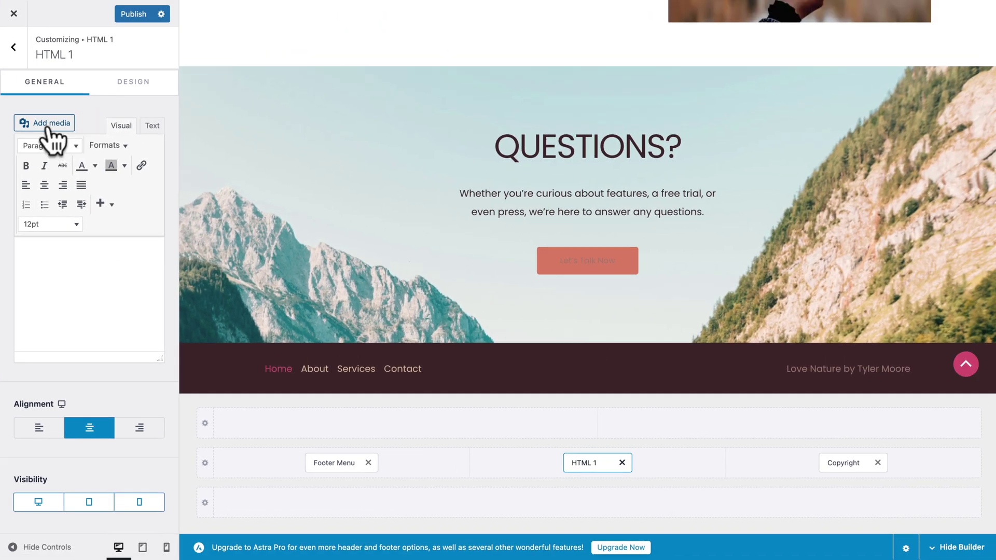
Insert id-logo-light-01.webp from the media library into HTML 1 and shrink it to less than half its width
{"action": "left_click", "coordinate": [246, 94]}
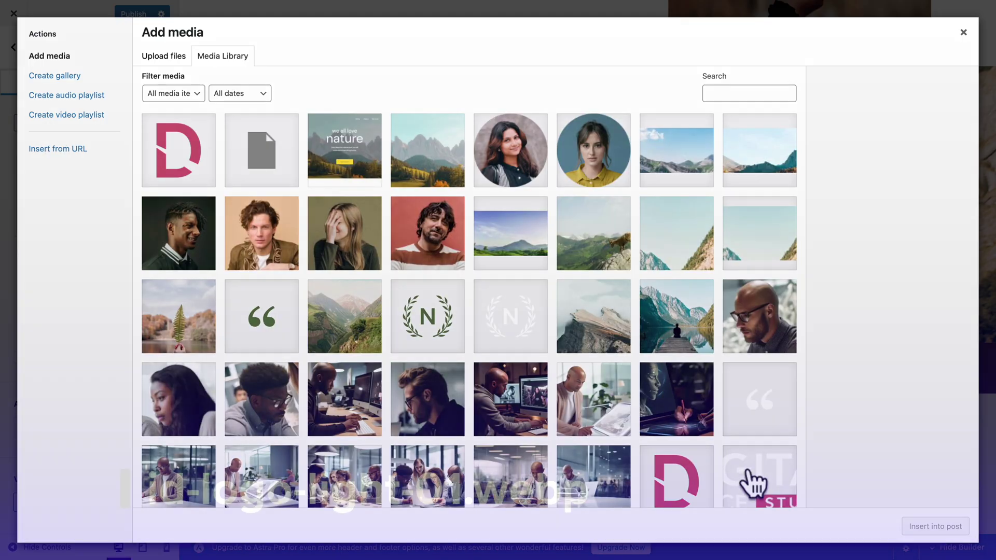
{"action": "left_click", "coordinate": [752, 483]}
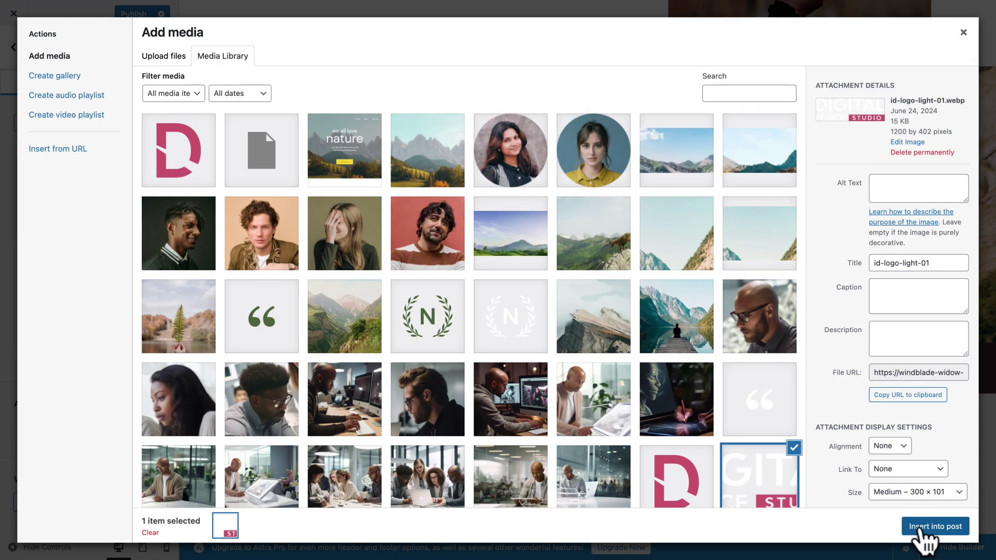
{"action": "left_click", "coordinate": [920, 528]}
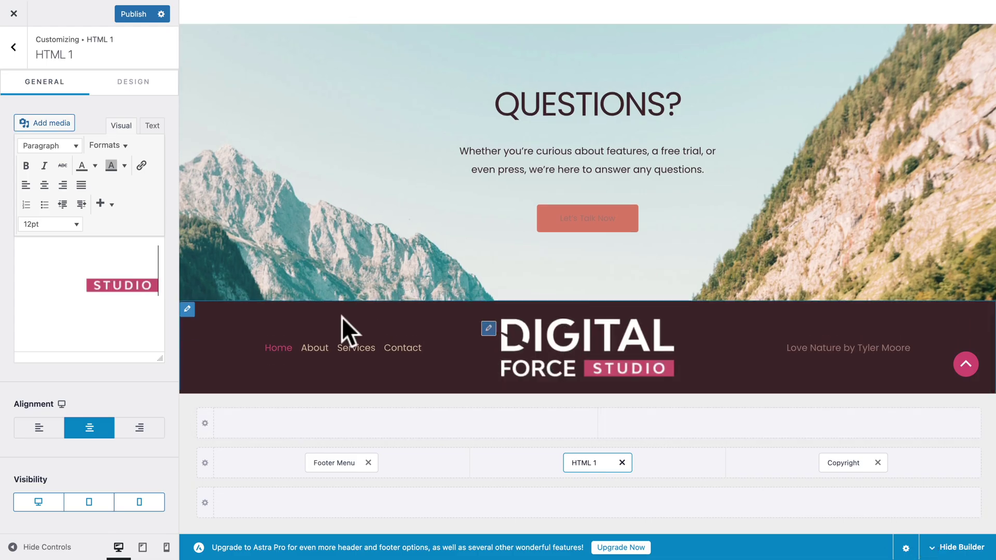
{"action": "left_click", "coordinate": [119, 286]}
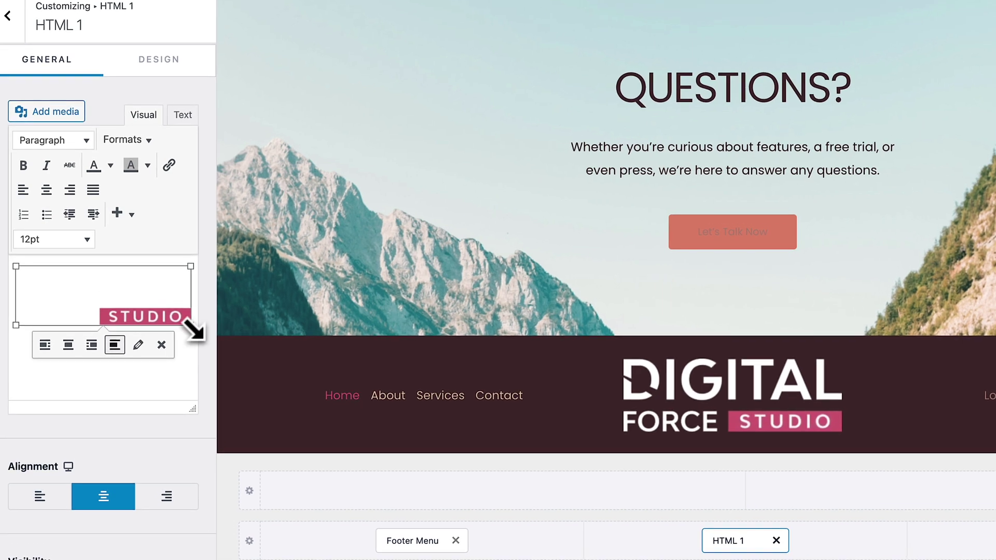
{"action": "left_click_drag", "start_coordinate": [191, 325], "coordinate": [143, 306]}
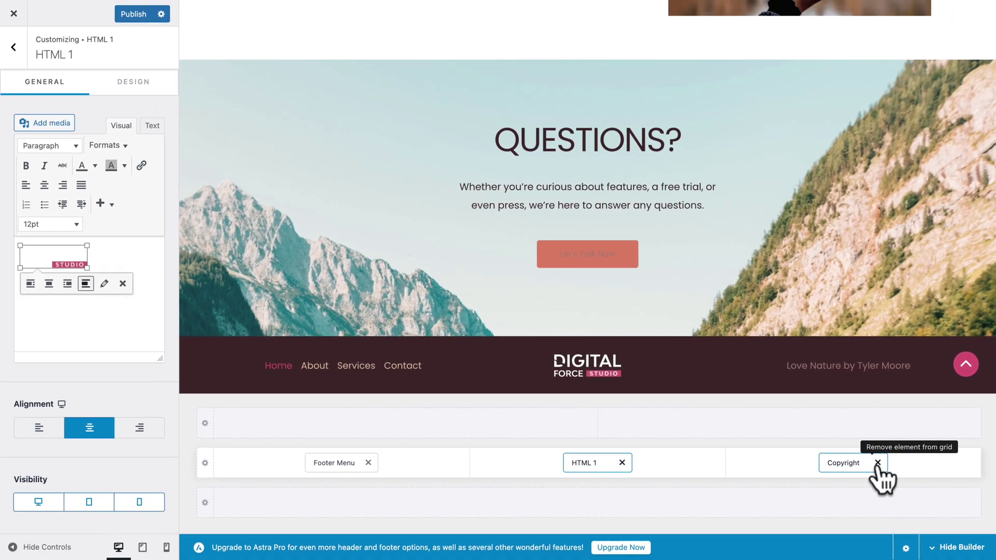
Replace the Copyright element in the primary footer row with the HTML 2 element
{"action": "left_click", "coordinate": [853, 460]}
{"action": "left_click", "coordinate": [828, 460]}
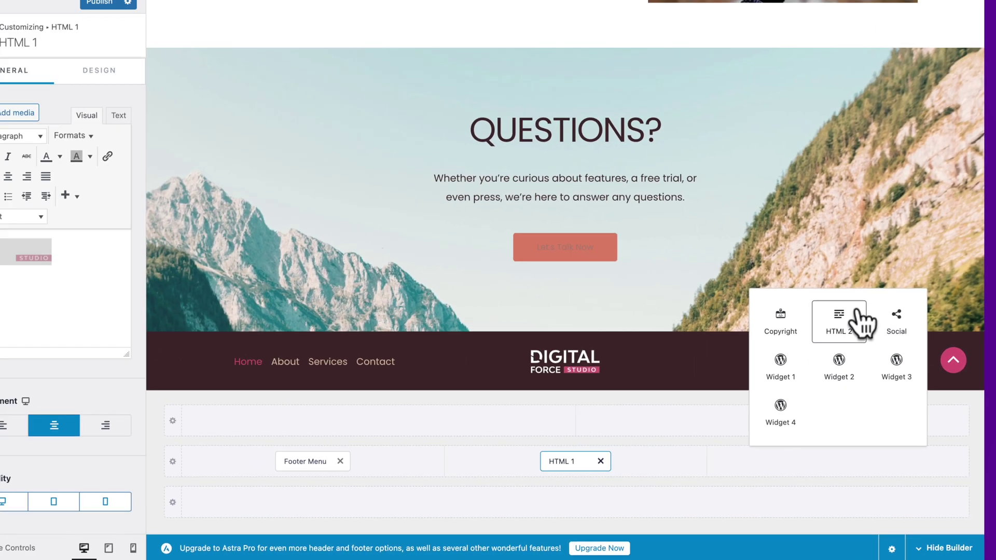
{"action": "left_click", "coordinate": [856, 314]}
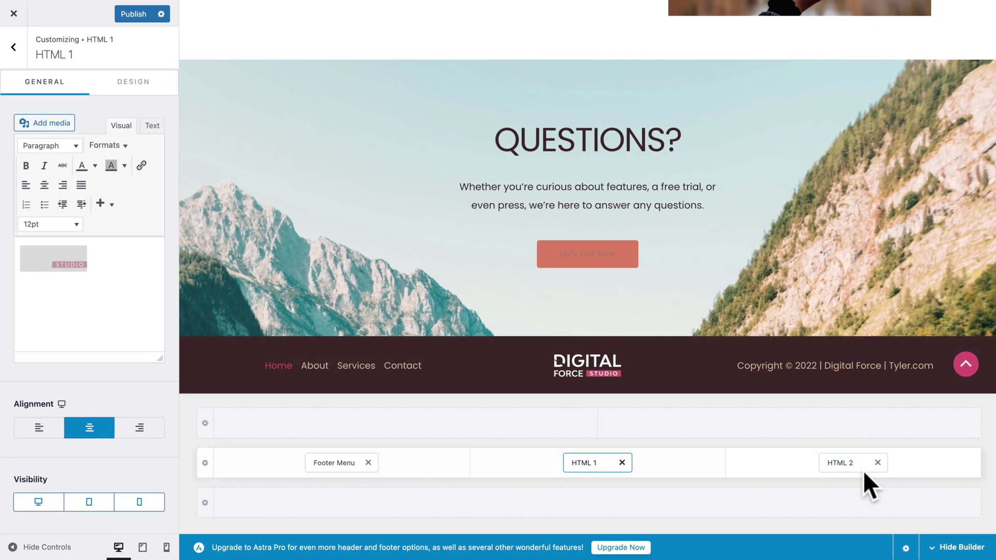
Replace the copyright text in the footer's HTML 2 element with Privacy Policy
{"action": "left_click", "coordinate": [848, 466]}
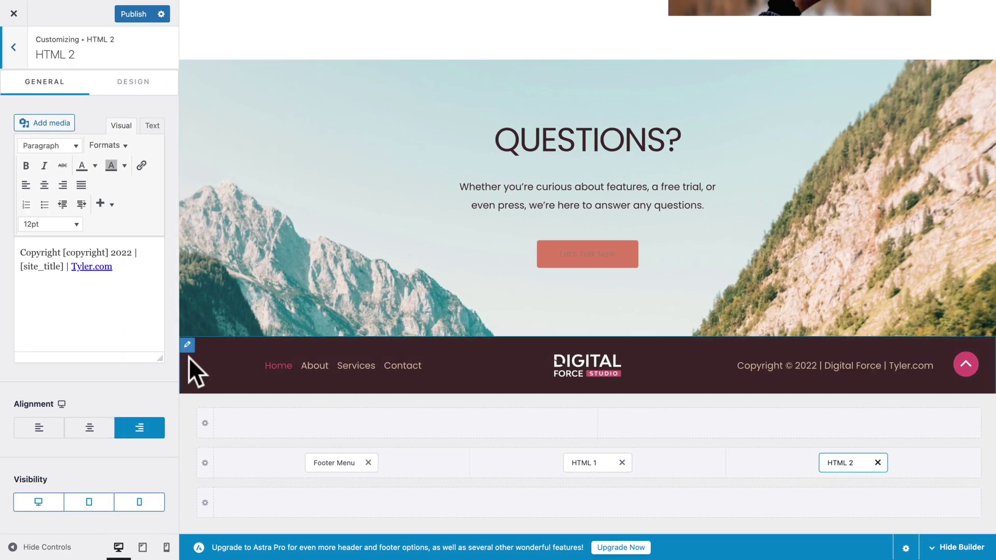
{"action": "triple_click", "coordinate": [71, 302]}
{"action": "key", "text": "BackSpace"}
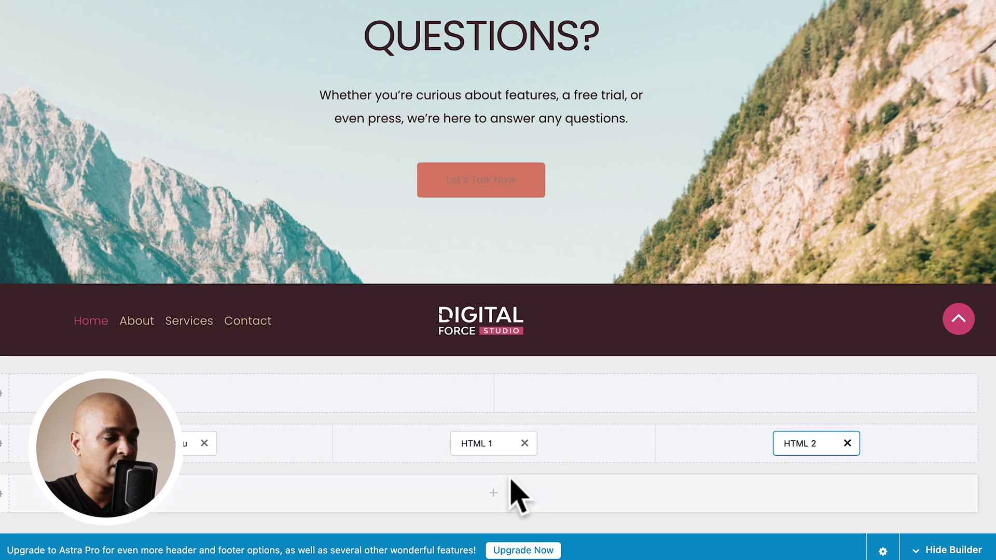
{"action": "left_click", "coordinate": [580, 501]}
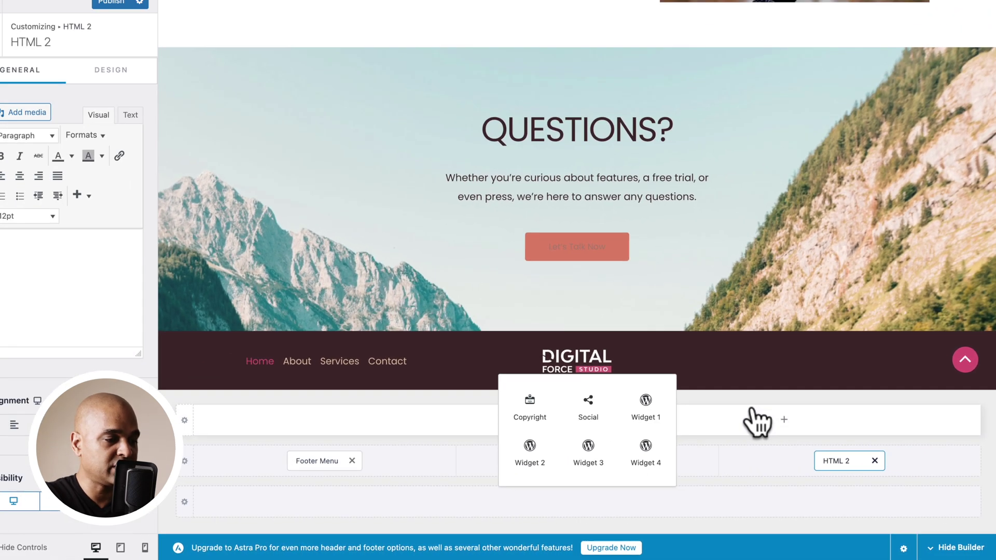
{"action": "left_click", "coordinate": [78, 270]}
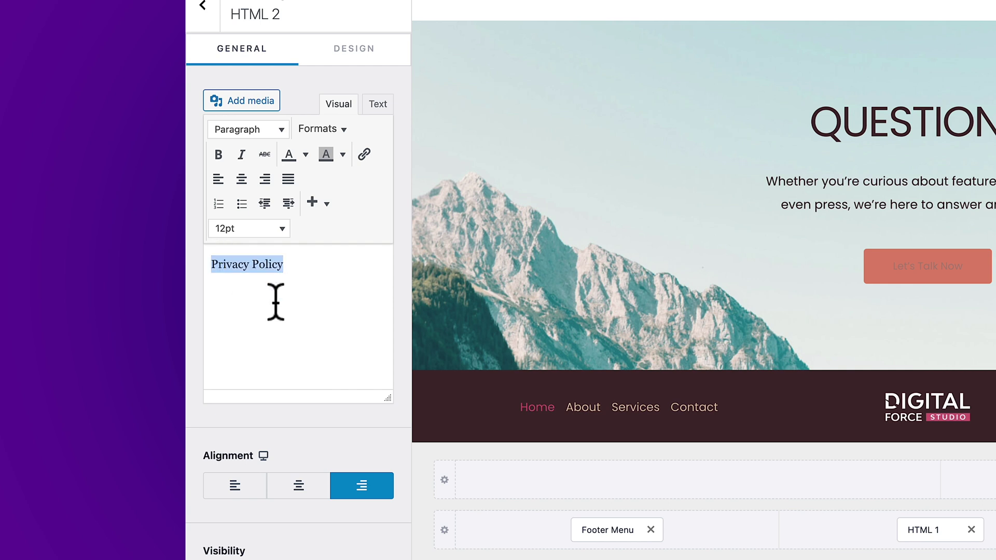
Link the Privacy Policy text to the site's privacy-policy page and publish the changes
{"action": "left_click", "coordinate": [365, 156]}
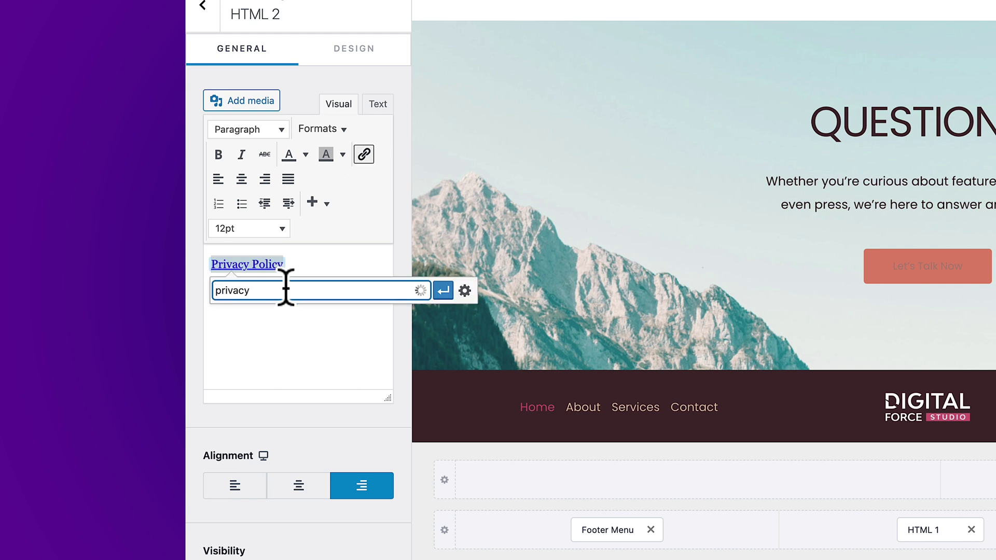
{"action": "left_click", "coordinate": [259, 316]}
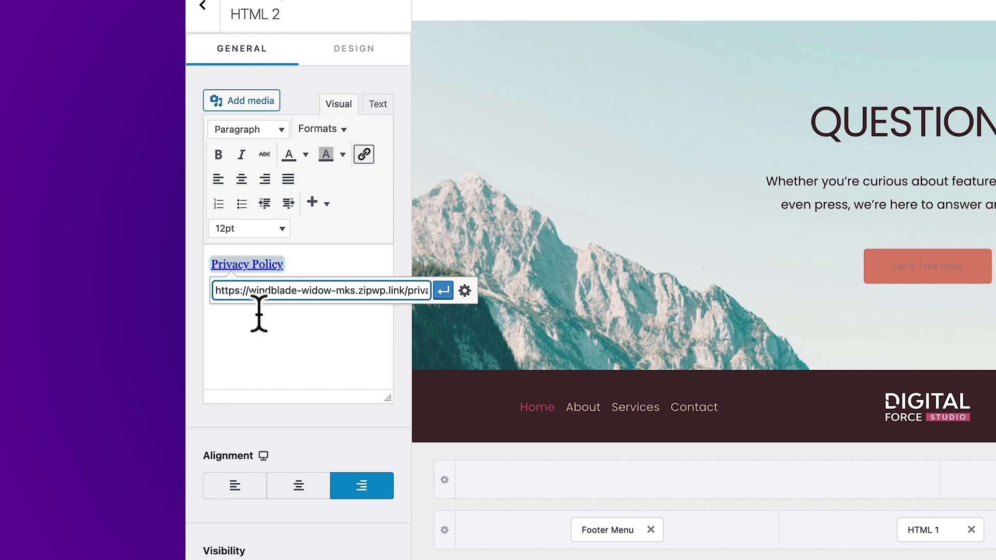
{"action": "left_click", "coordinate": [443, 290]}
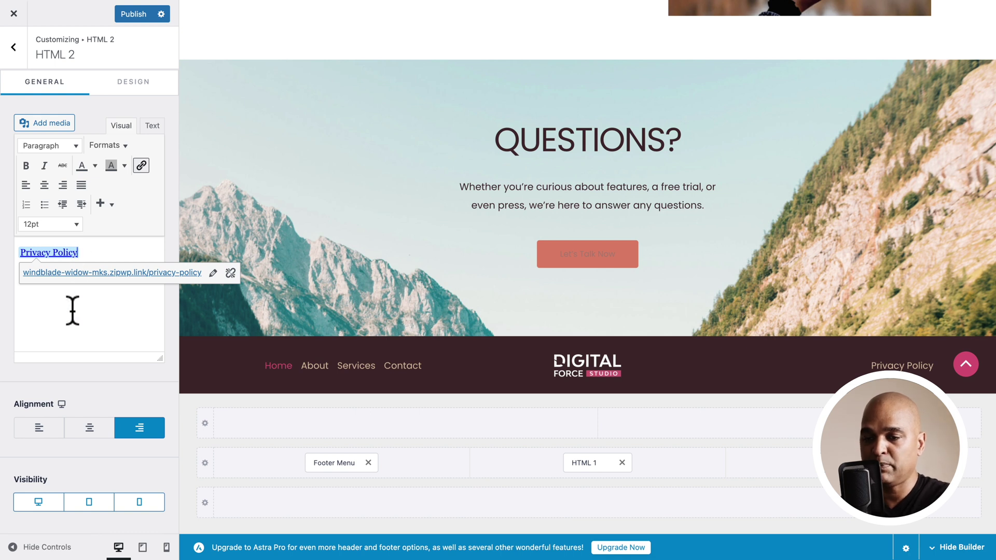
{"action": "left_click", "coordinate": [126, 14]}
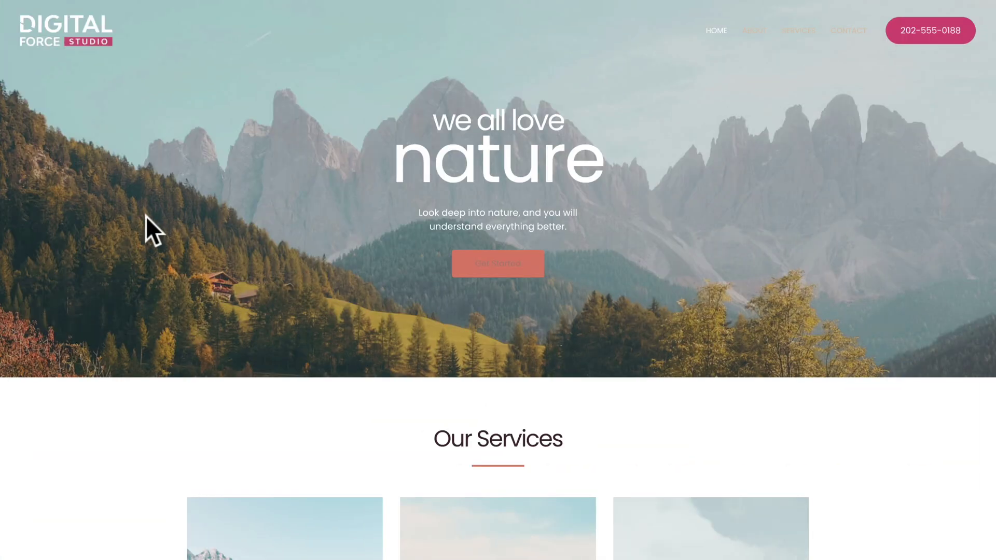
Check the footer on the live homepage, test its Privacy Policy link, and return to the Home page to review its content
{"action": "scroll", "coordinate": [145, 215], "scroll_direction": "down", "scroll_amount": 10}
{"action": "scroll", "coordinate": [145, 216], "scroll_direction": "down", "scroll_amount": 10}
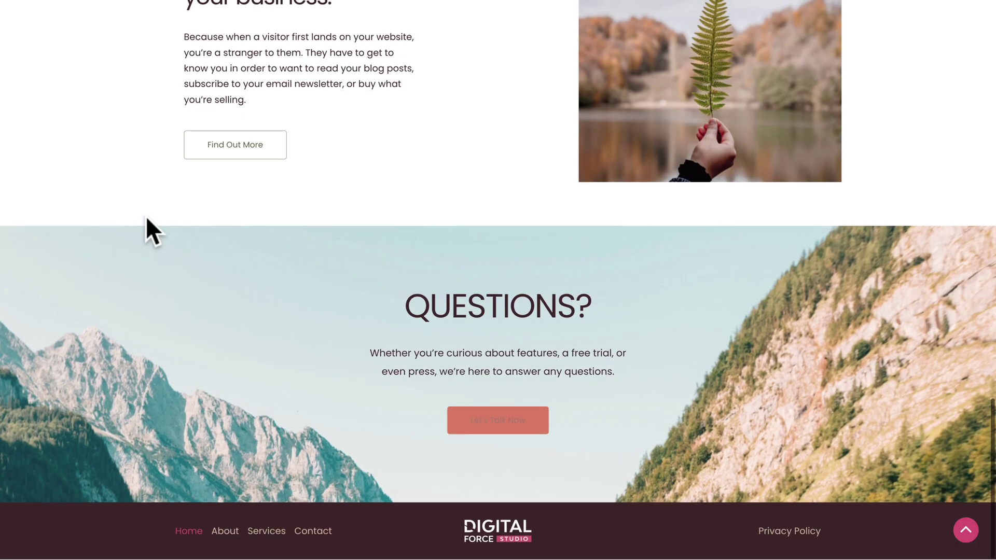
{"action": "left_click", "coordinate": [786, 530]}
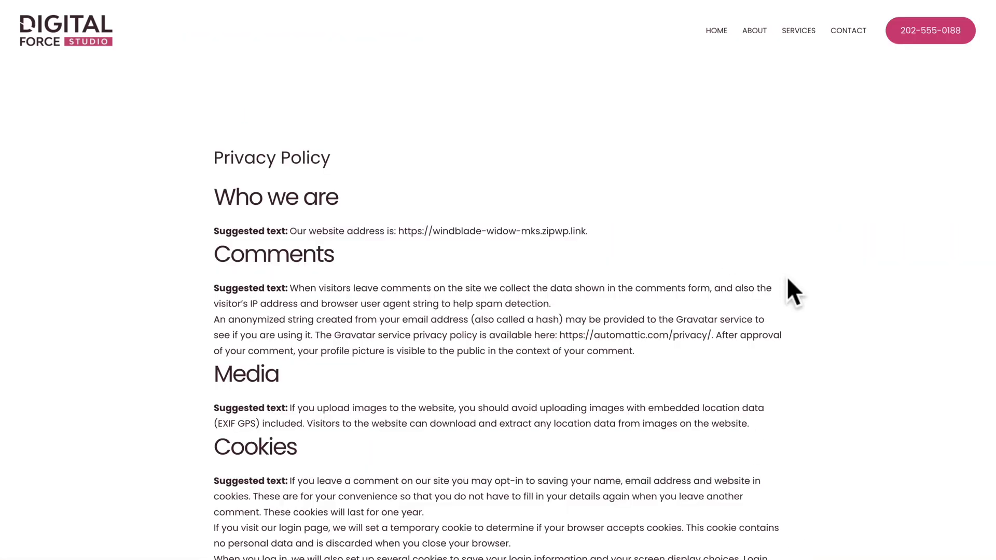
{"action": "left_click", "coordinate": [715, 32]}
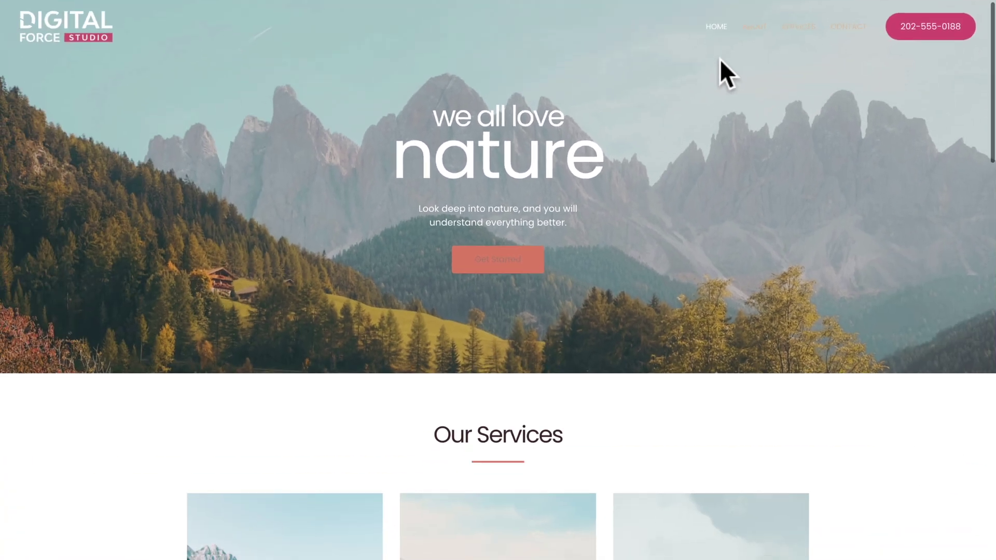
{"action": "scroll", "coordinate": [610, 167], "scroll_direction": "down", "scroll_amount": 15}
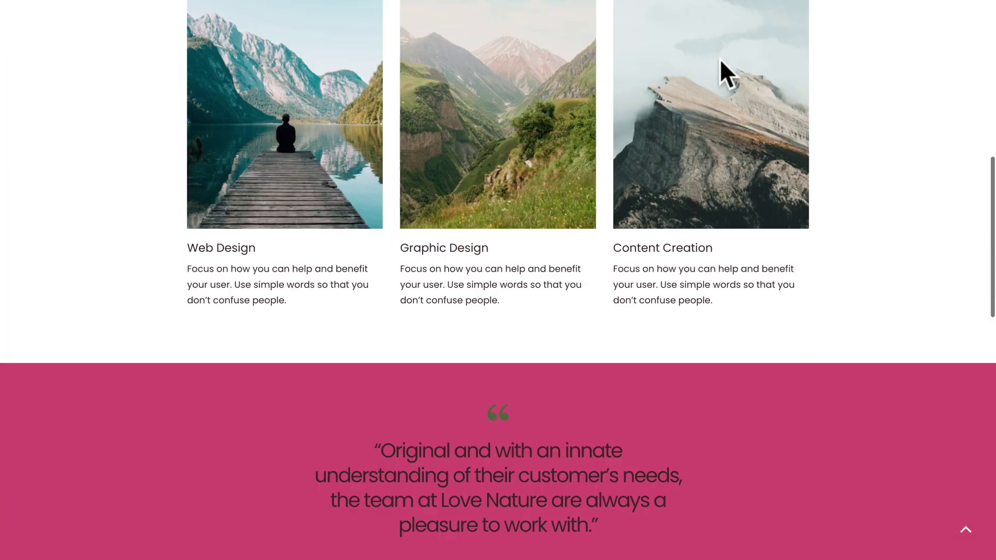